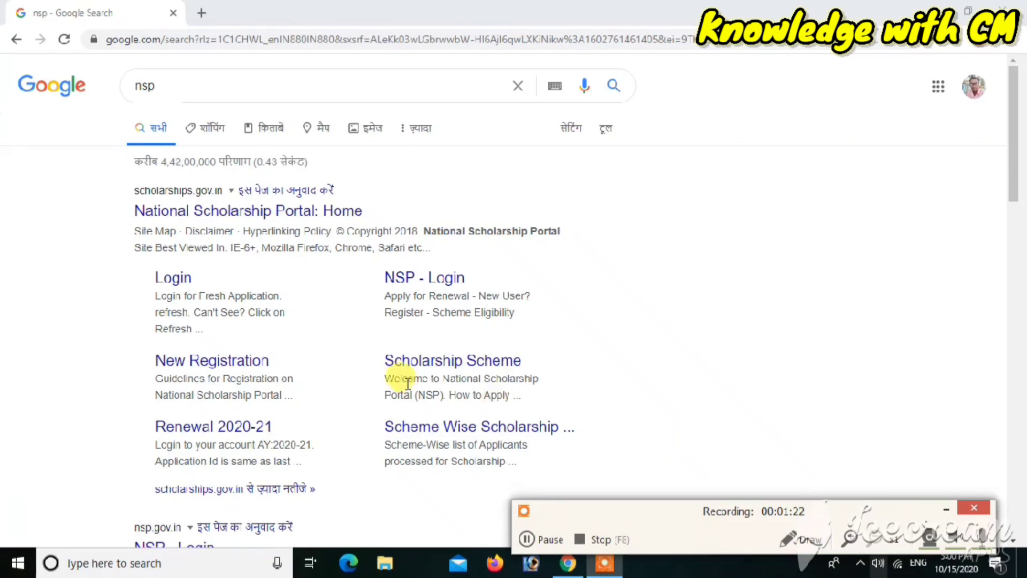
Step: Open the NSP home page from the search results, go to Institute Login, and show the Operational Manual guides
click(945, 508)
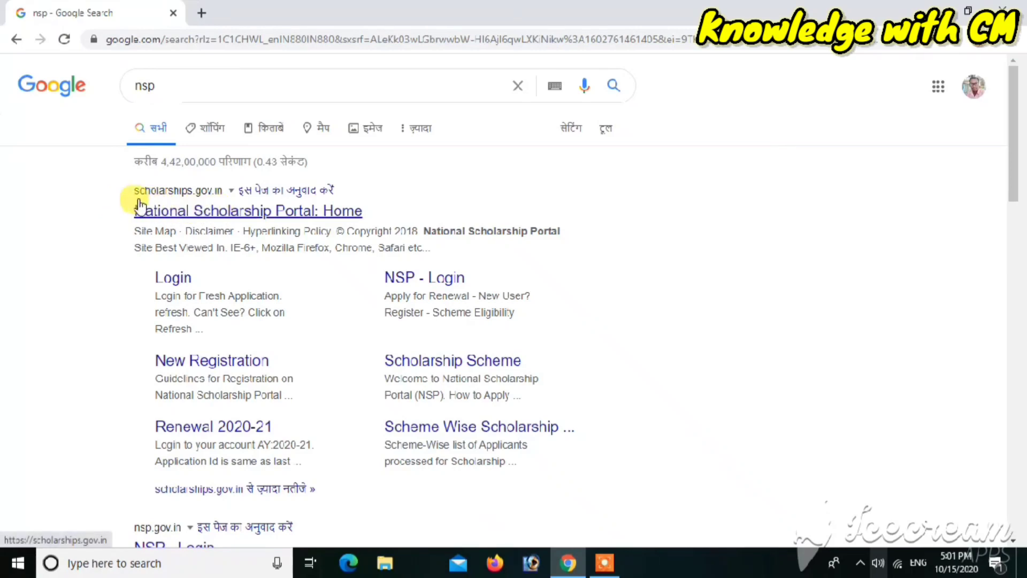
click(199, 217)
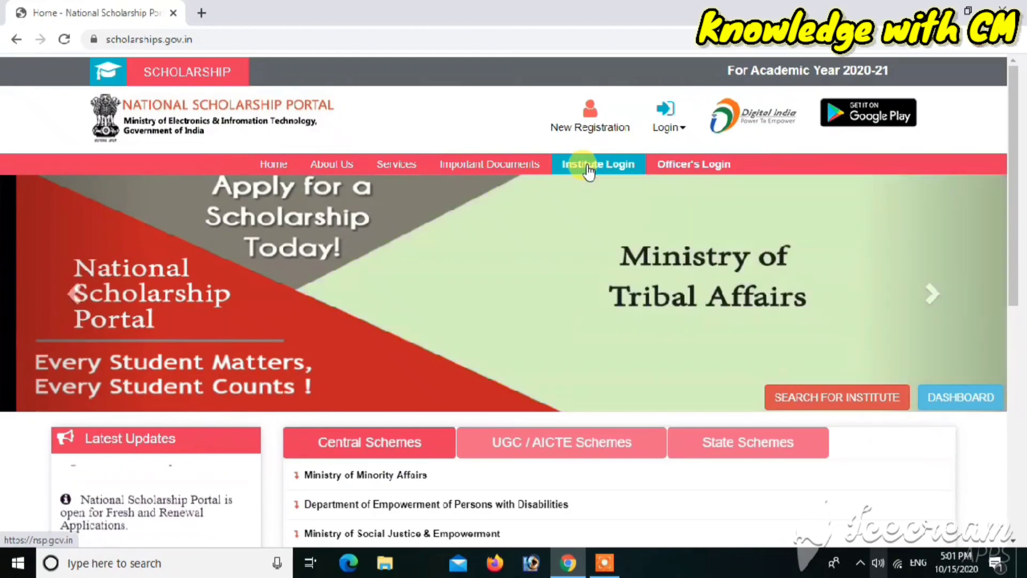
click(589, 170)
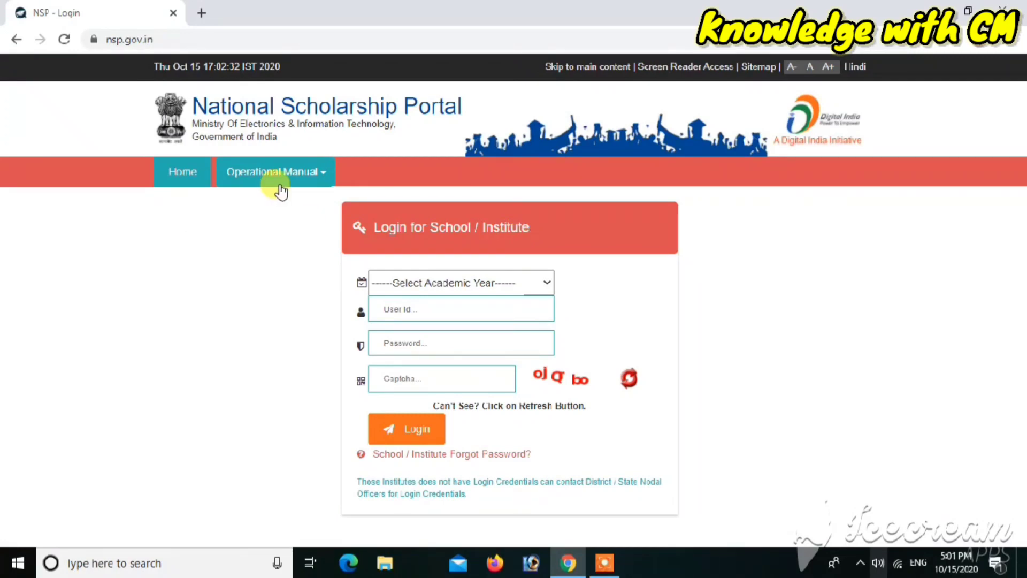
click(312, 178)
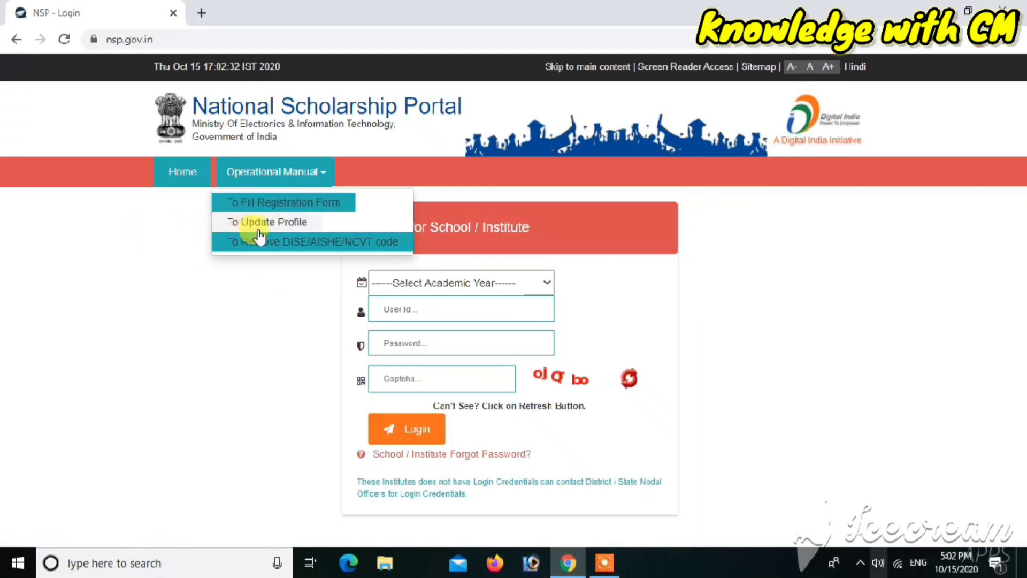
Step: Choose academic year 2020-21 and enter the institute's user ID and password
click(174, 288)
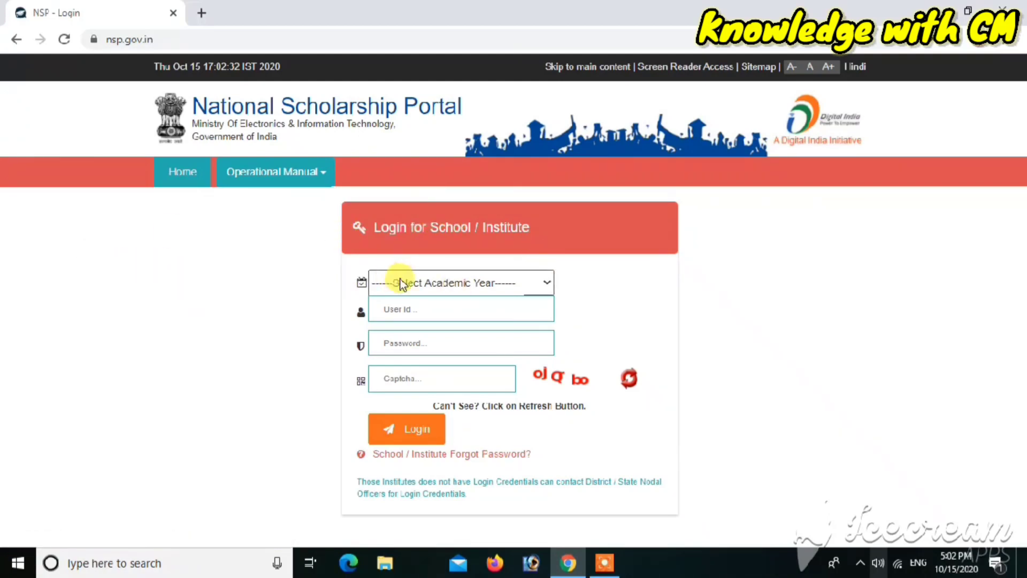
click(462, 289)
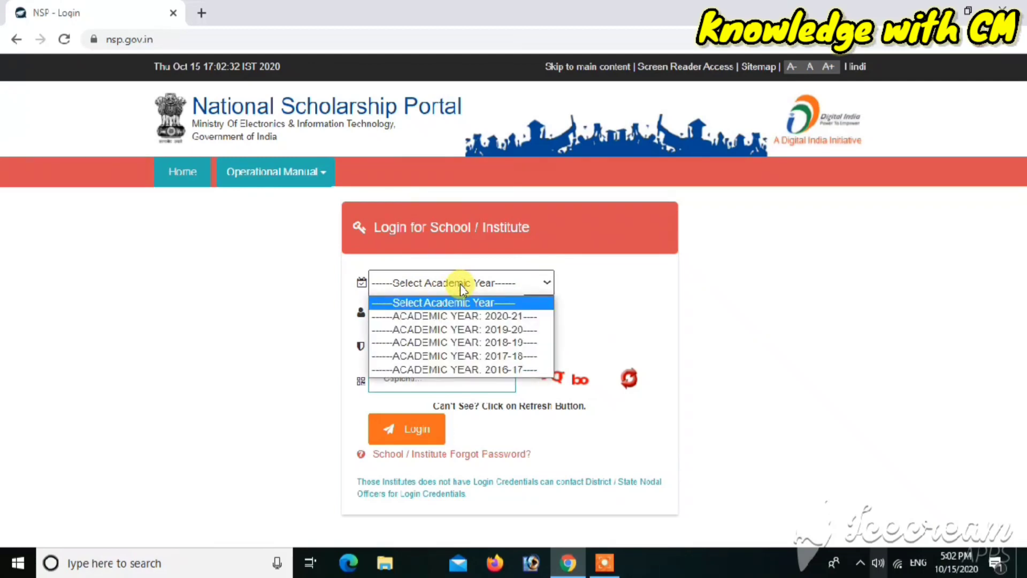
click(457, 317)
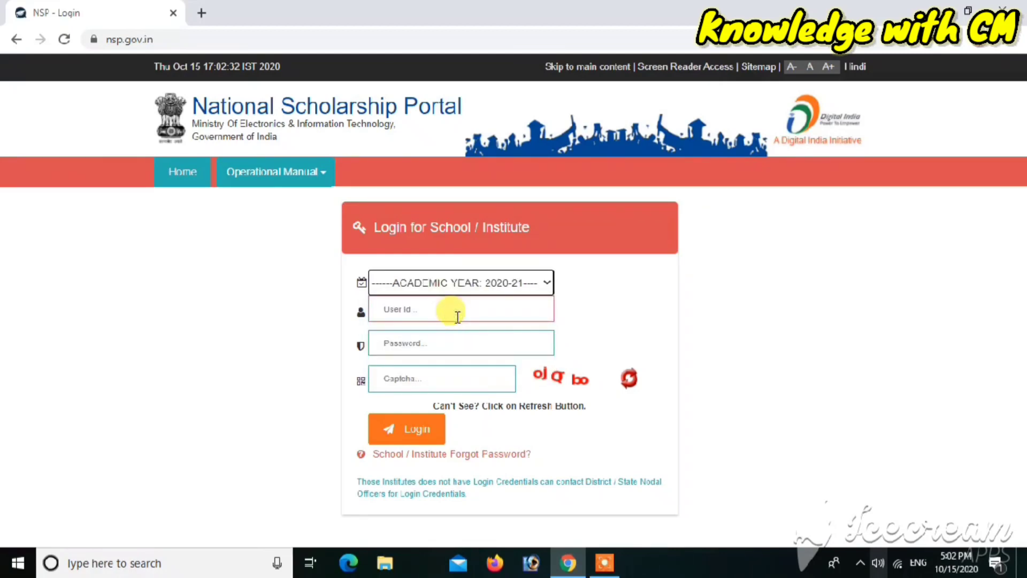
click(410, 310)
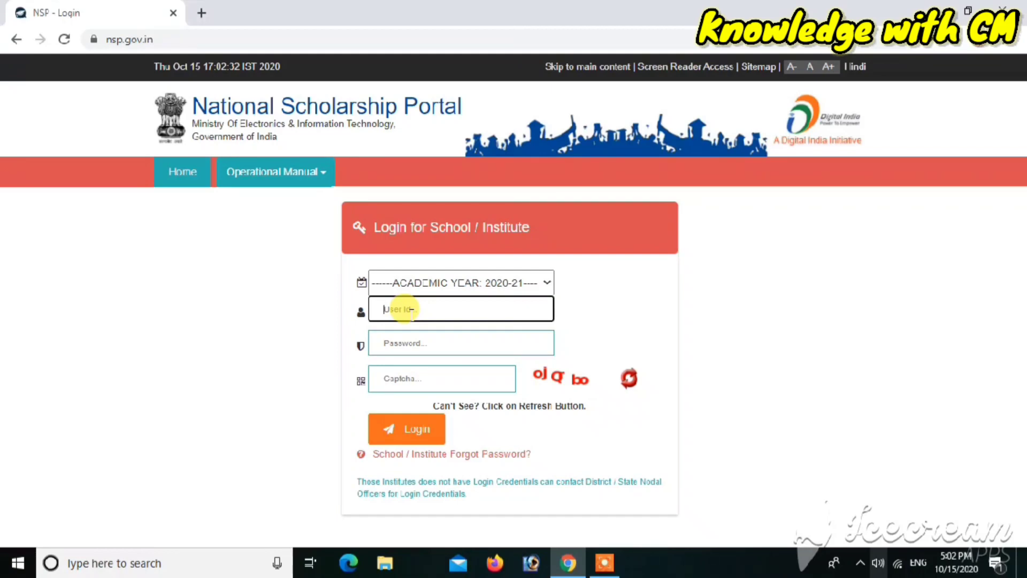
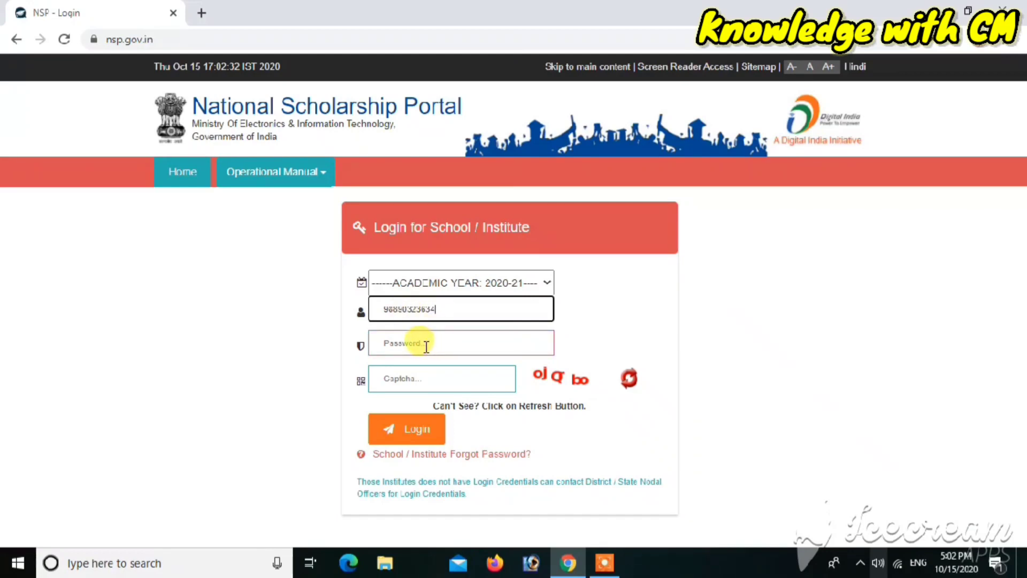
click(426, 345)
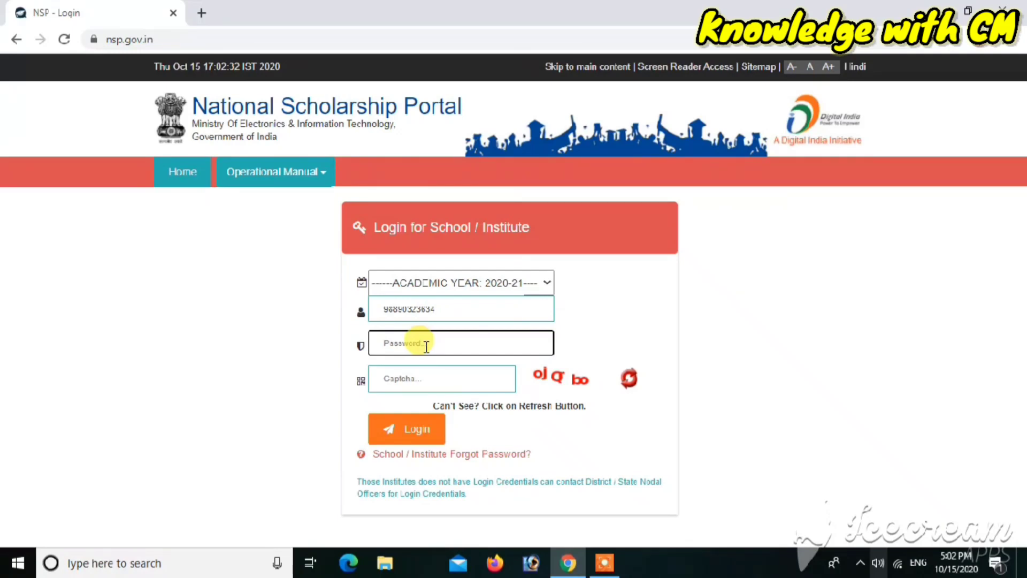
text(•••••••••)
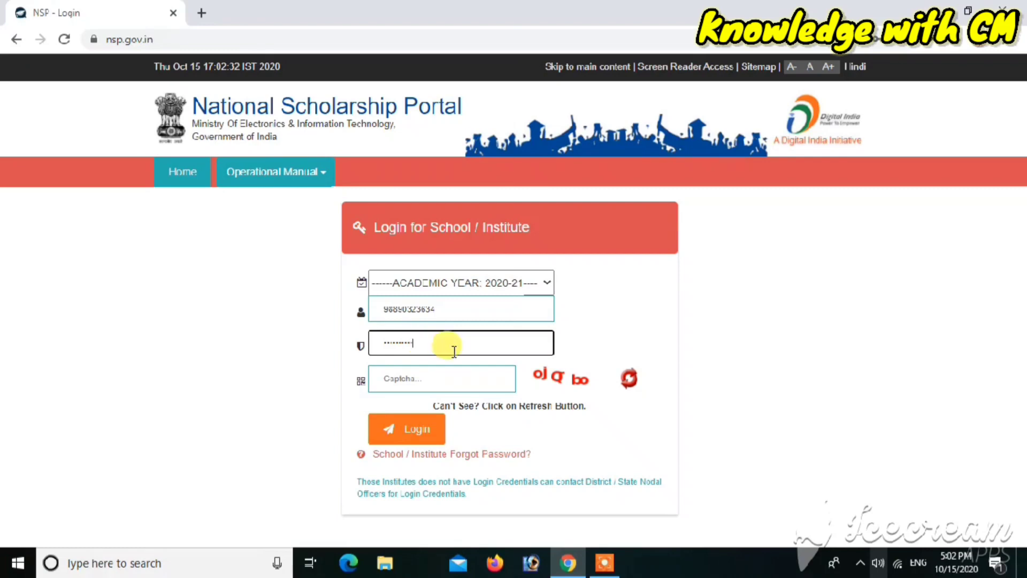
Step: Refresh the captcha image and type the new captcha code
click(432, 377)
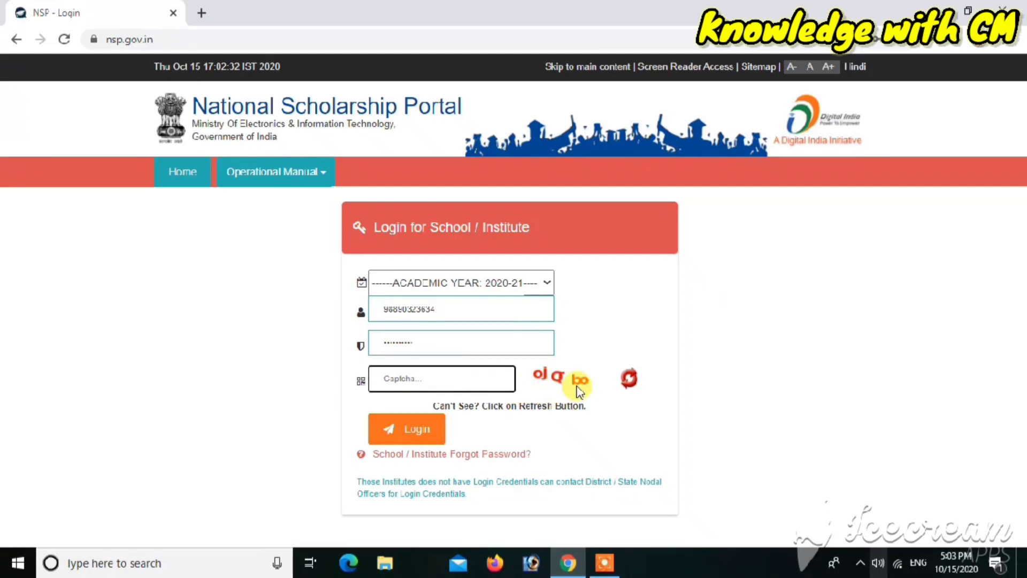
click(630, 382)
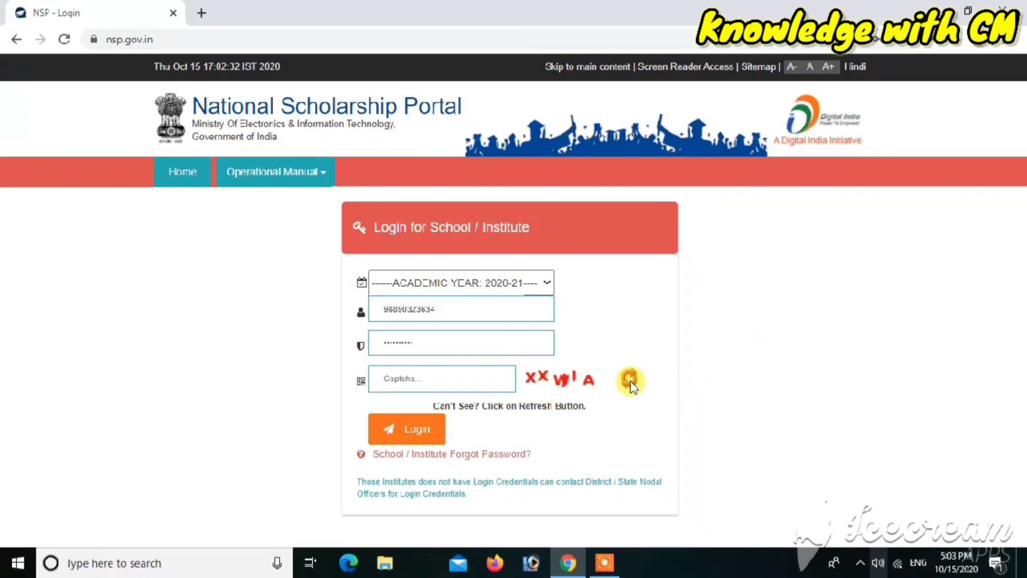
click(444, 382)
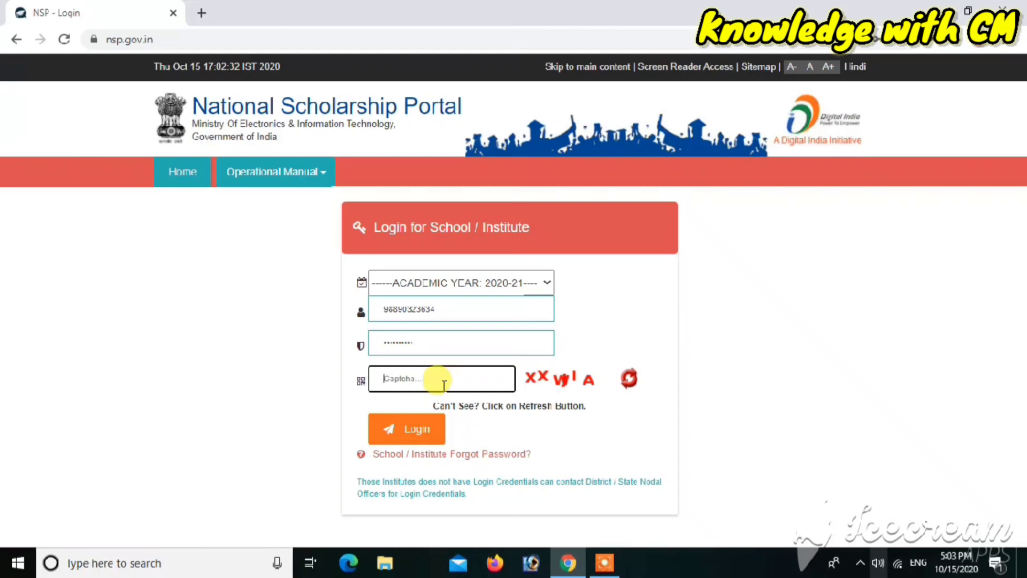
text(xxvyIA)
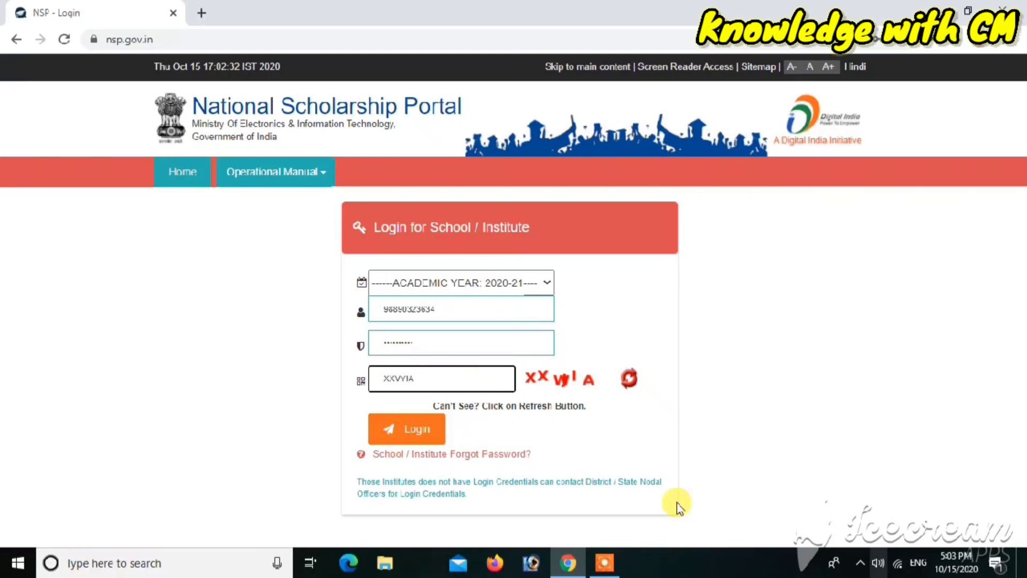
Step: Finish typing the freshly issued captcha code into the login form
click(603, 567)
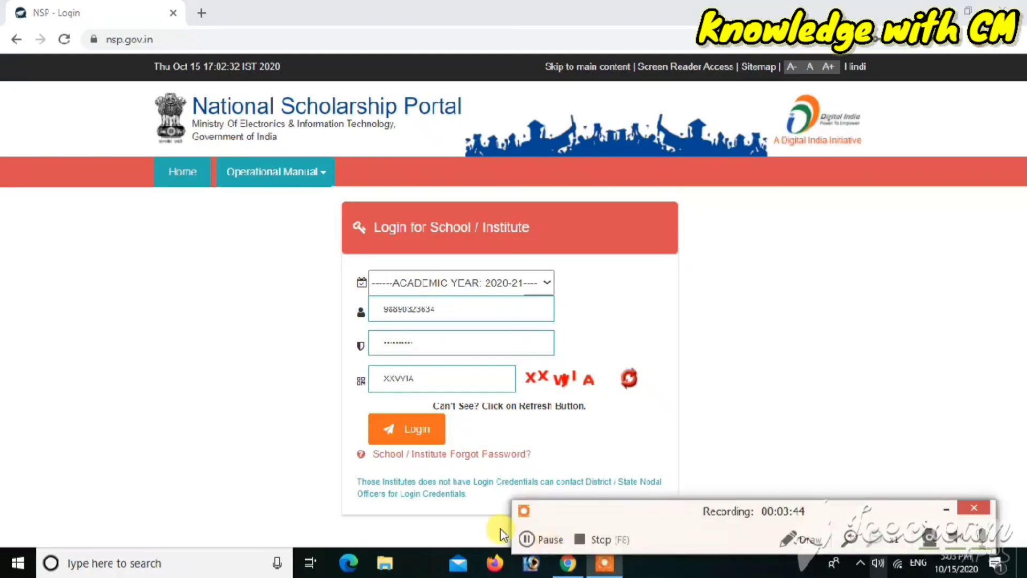
click(551, 538)
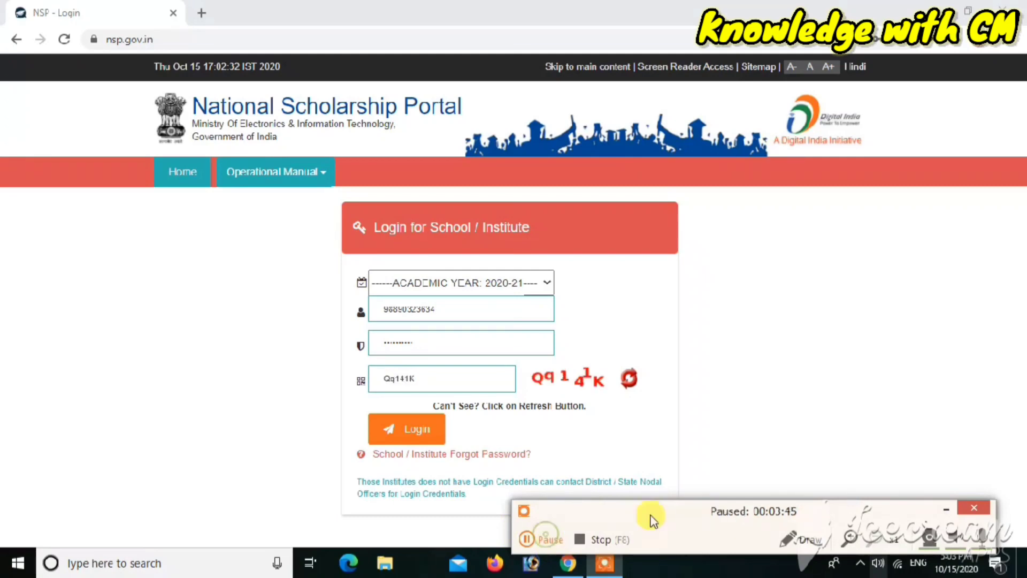
click(946, 509)
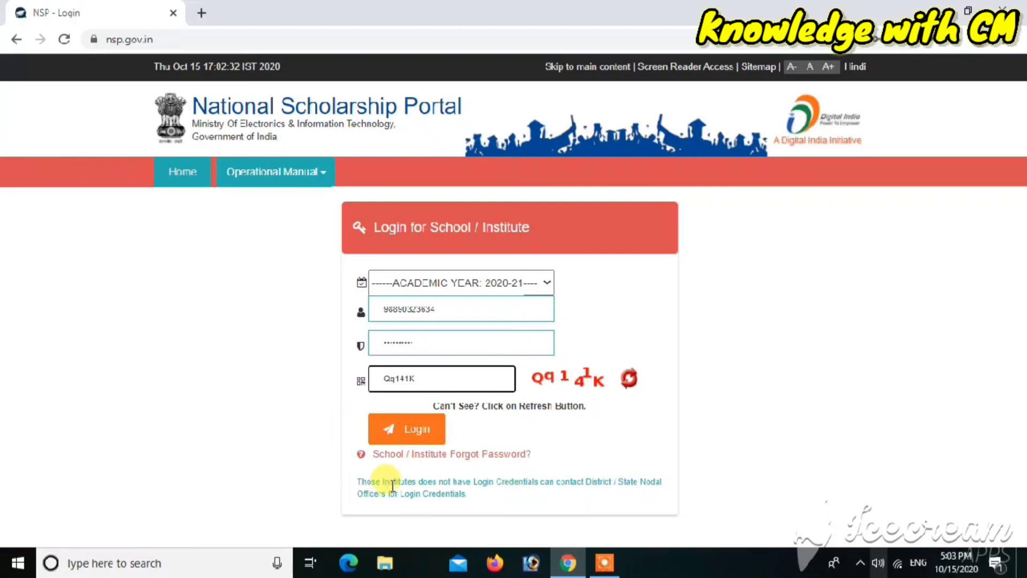
Step: Log in to the institute account and choose Never for Chrome's password save
click(416, 430)
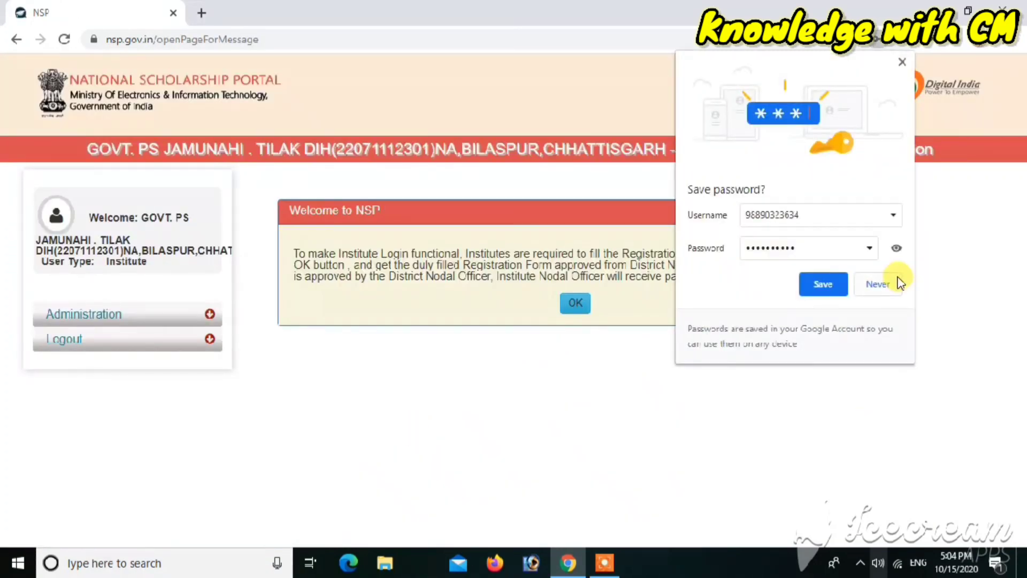
click(878, 284)
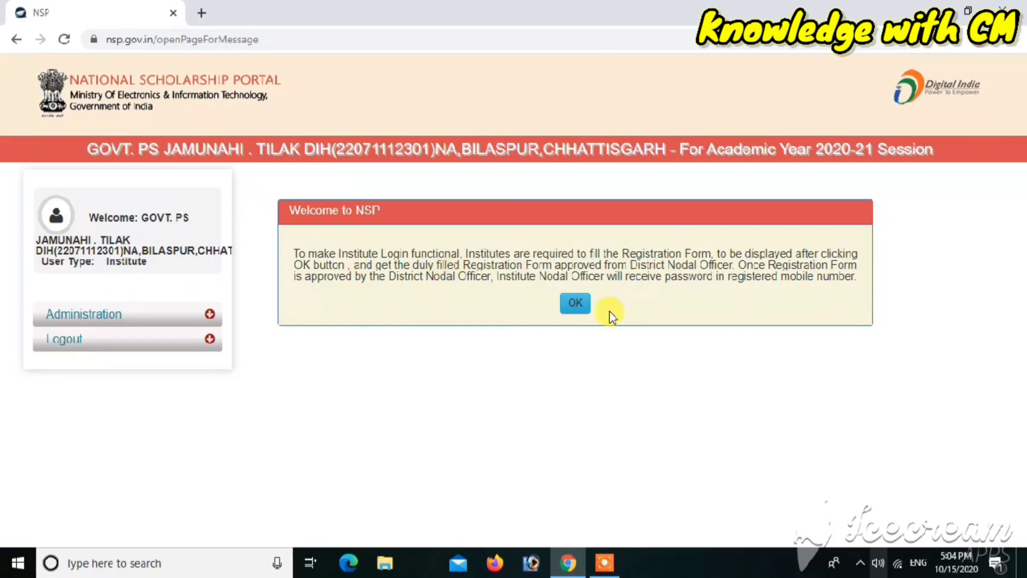
Step: Dismiss the Welcome to NSP dialog and scroll down to the identity-proof upload section
click(567, 311)
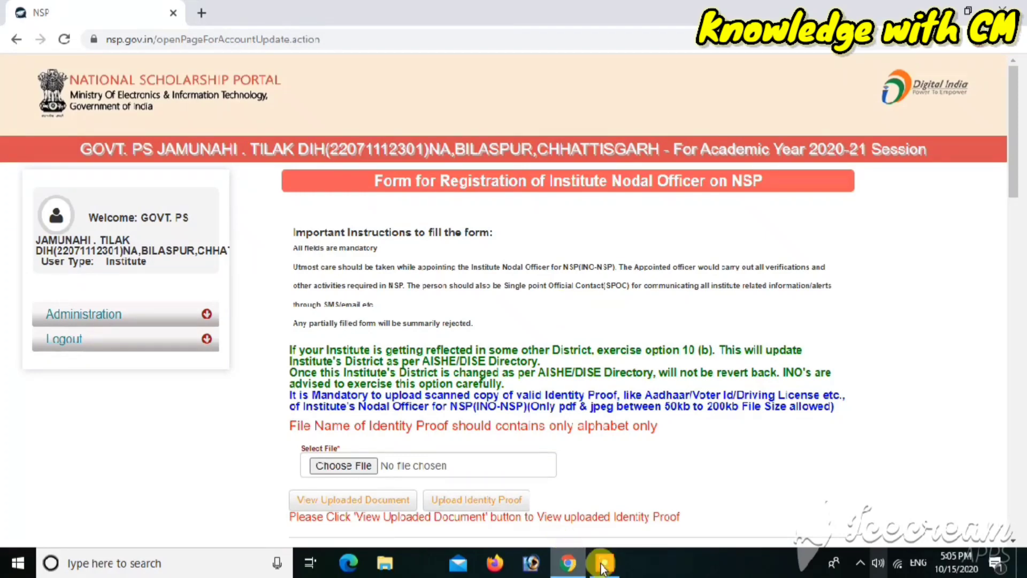
mouse_move(603, 566)
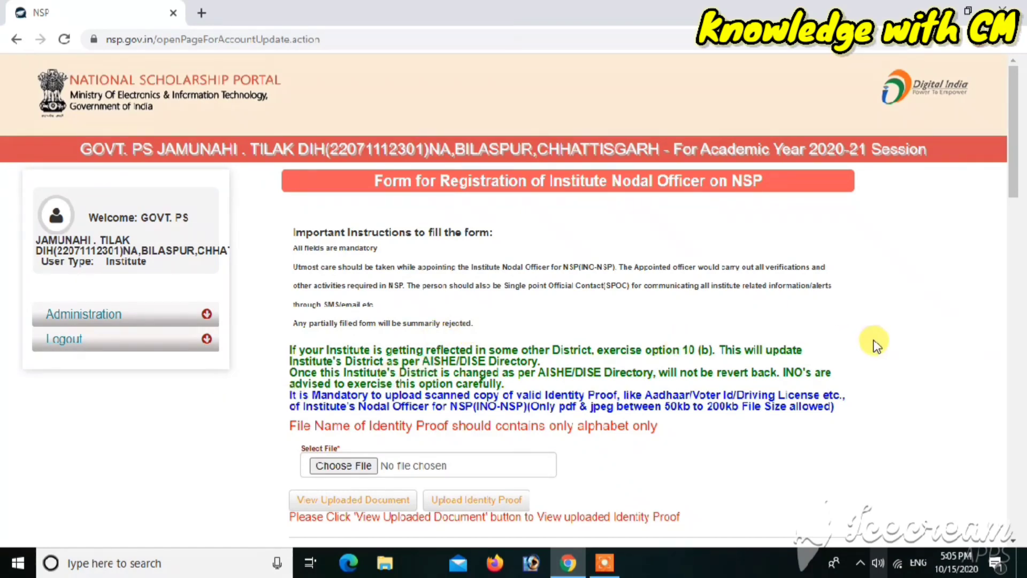
scroll(872, 344, down, 3)
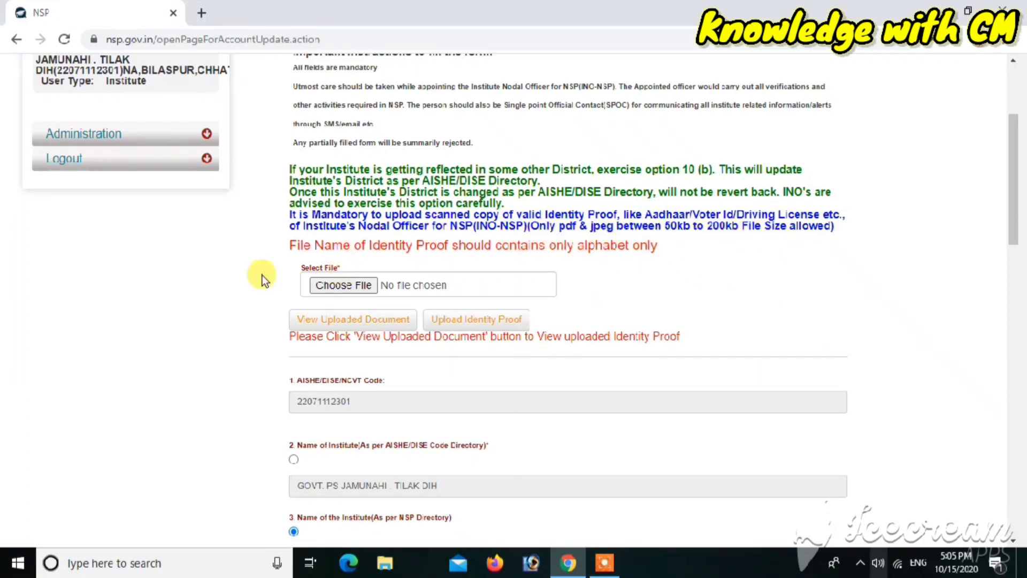
Step: Choose IMG-20201015-WA0019 from the USB drive's Download folder as the identity proof file
click(352, 289)
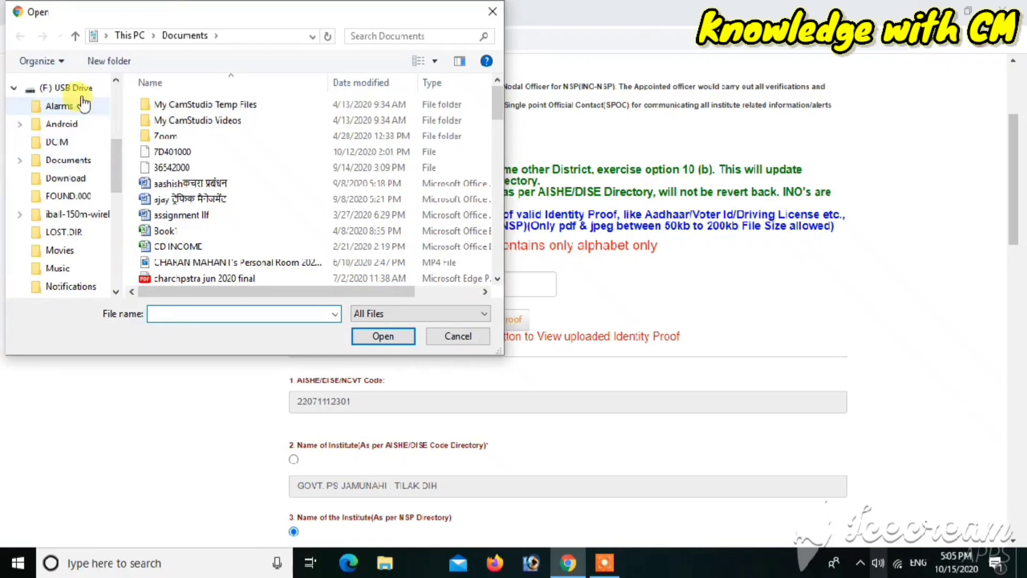
click(80, 91)
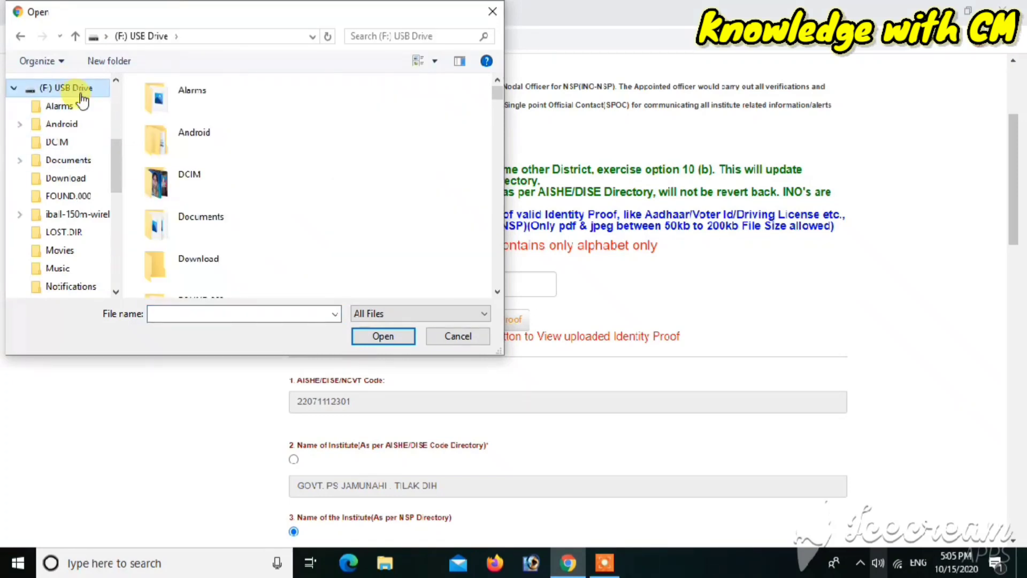
click(197, 259)
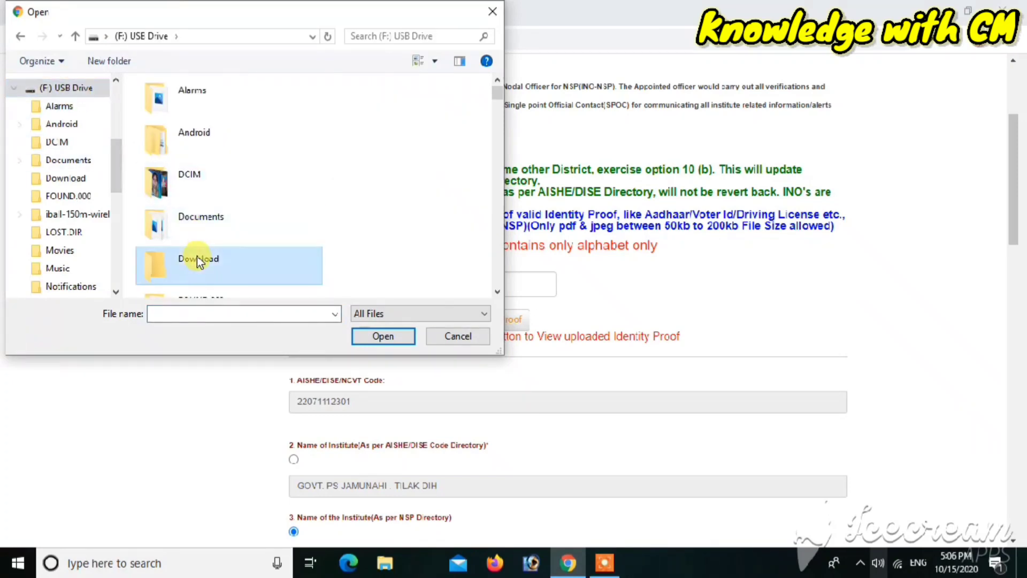
double_click(198, 262)
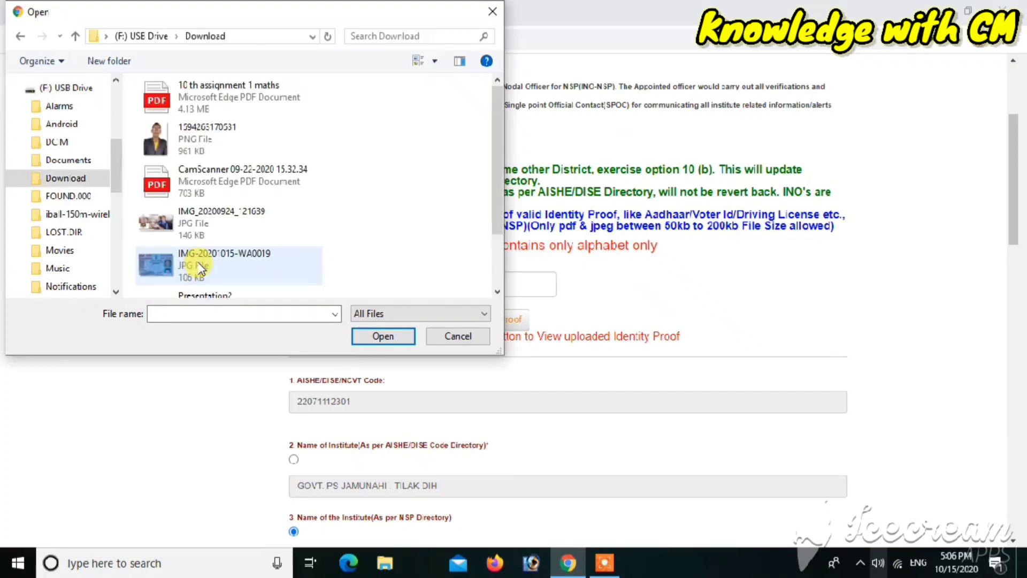
click(201, 268)
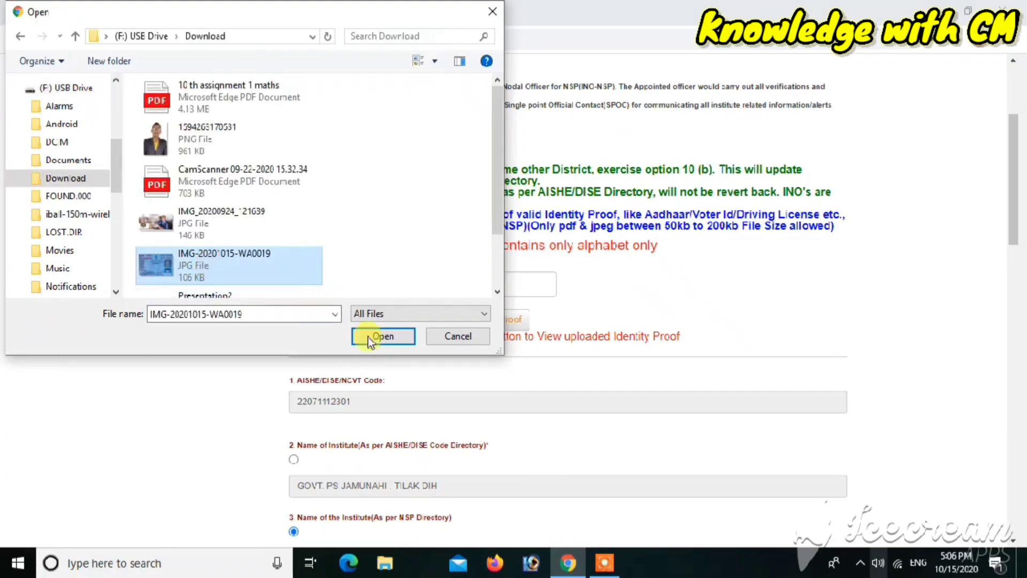
click(382, 335)
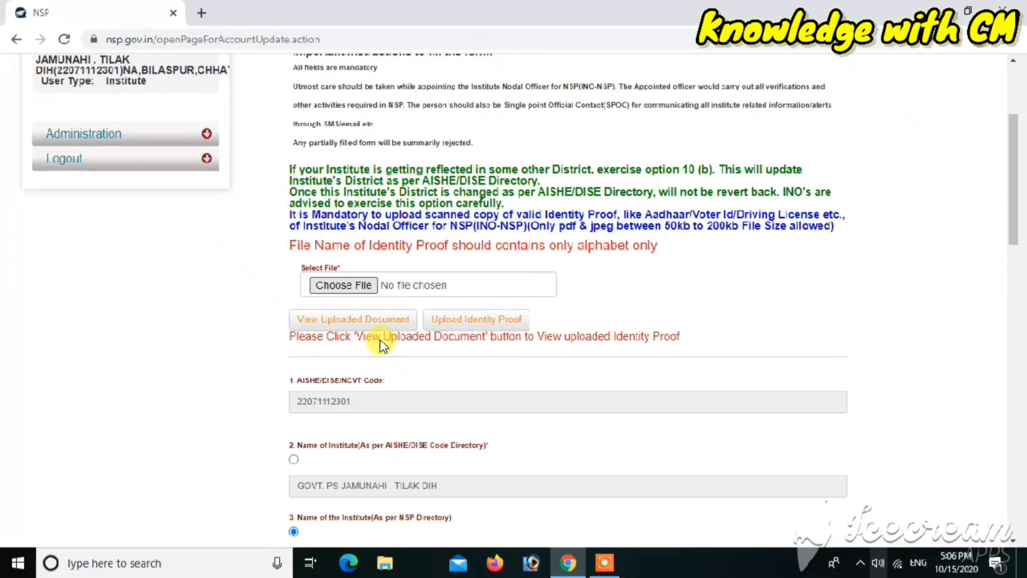
Step: Upload the identity proof, then scroll down to the Institute Nature field
click(487, 326)
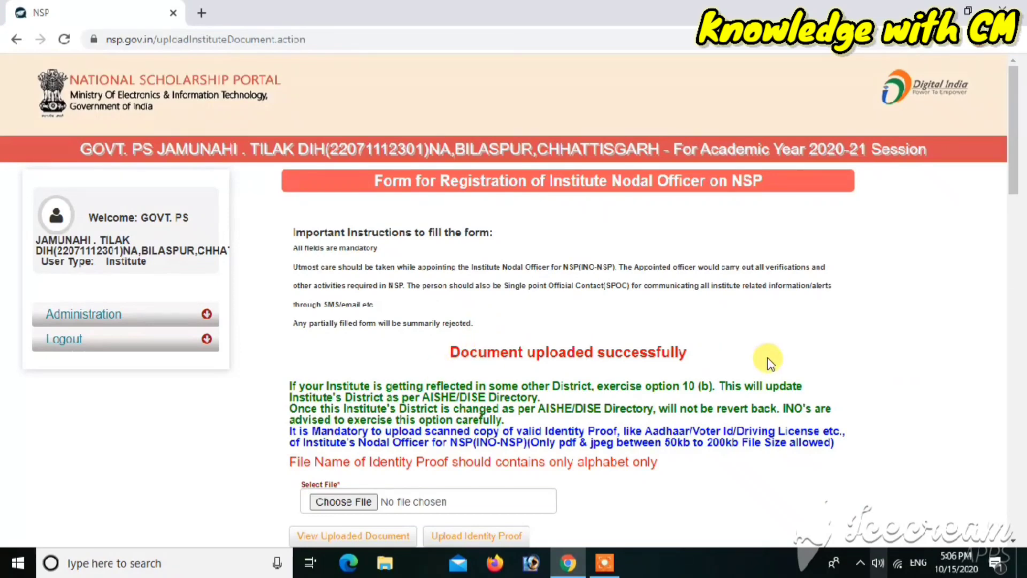
scroll(769, 362, down, 5)
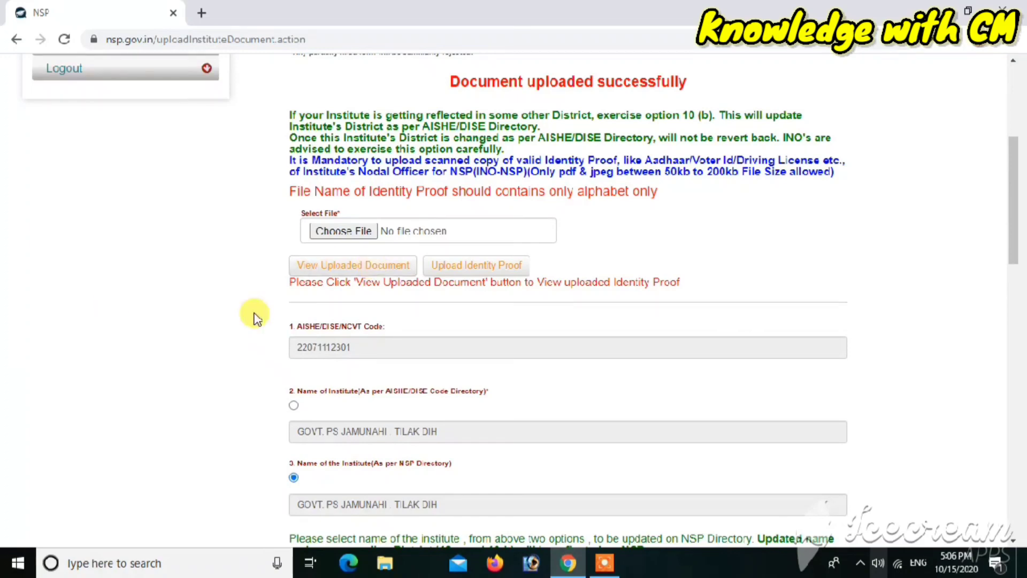
scroll(255, 316, down, 2)
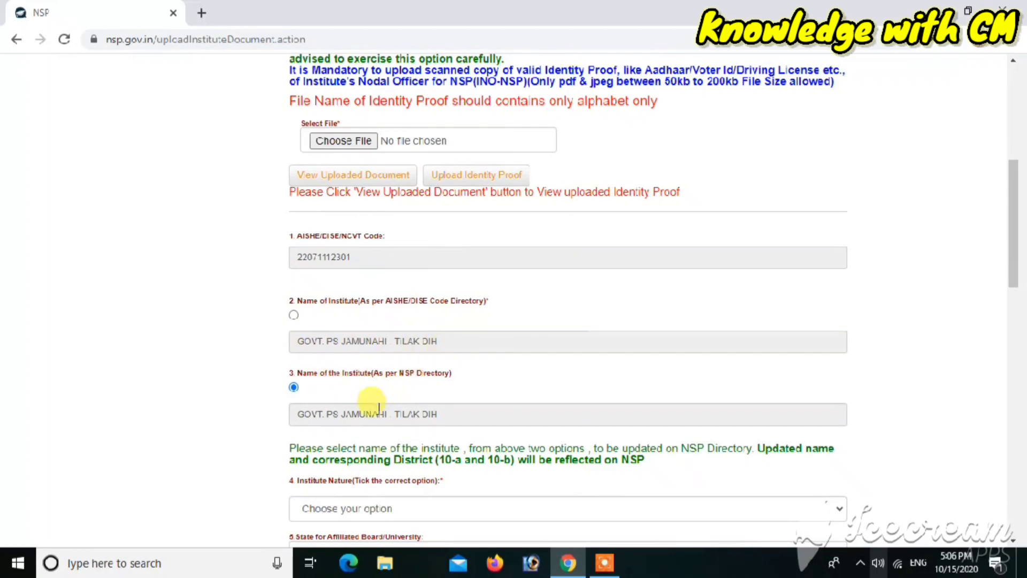
scroll(381, 414, down, 4)
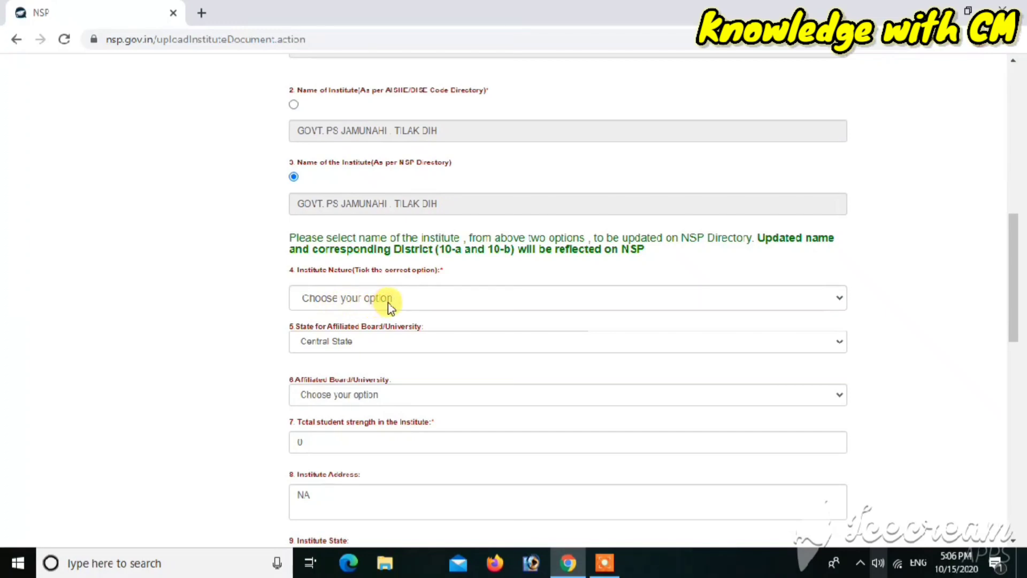
Step: Set institute nature to Government Institutes, state CHHATTISGARH, board Chhattisgarh Board of Secondary Education, Raipur
scroll(387, 303, down, 1)
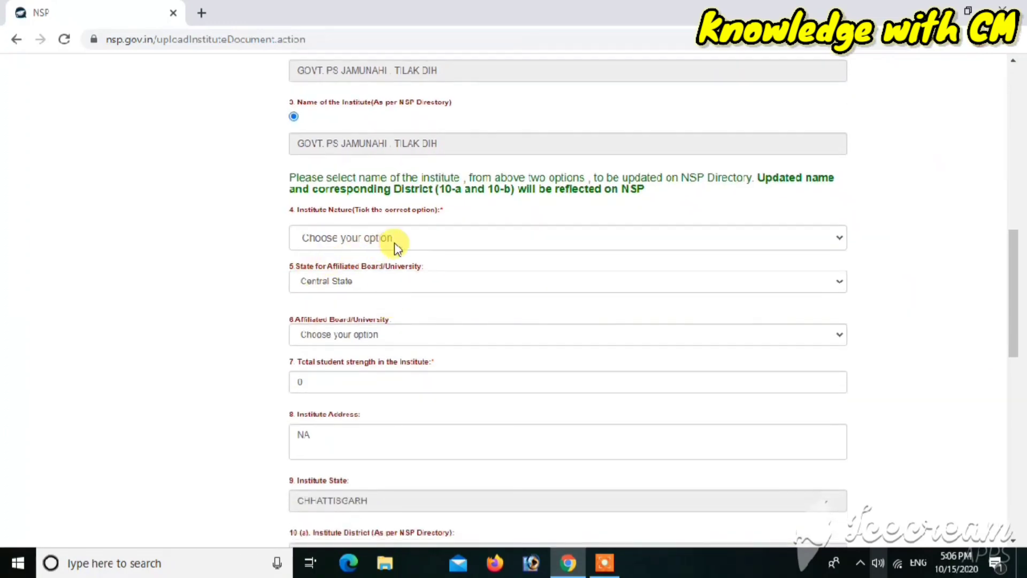
click(395, 243)
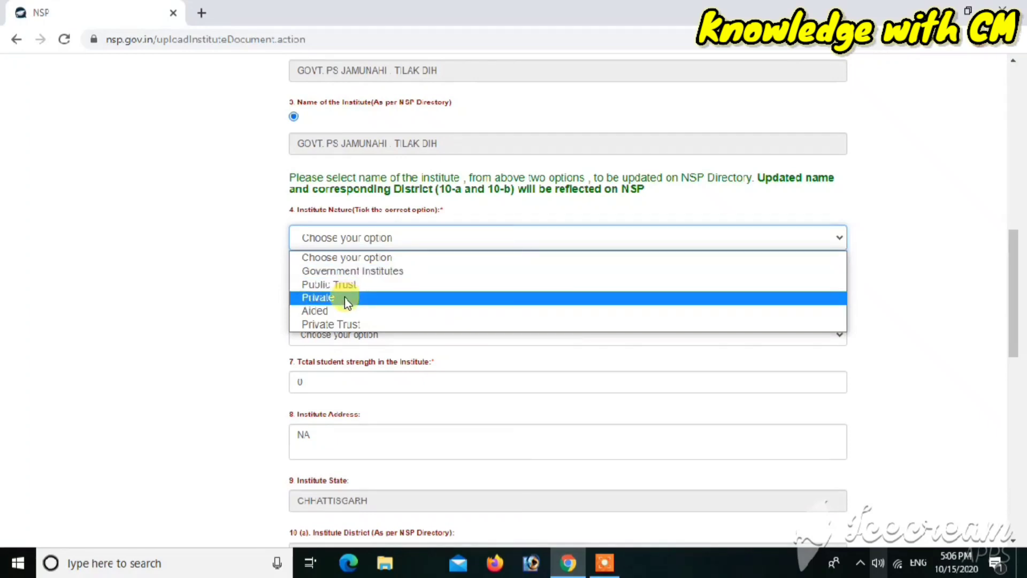
click(387, 274)
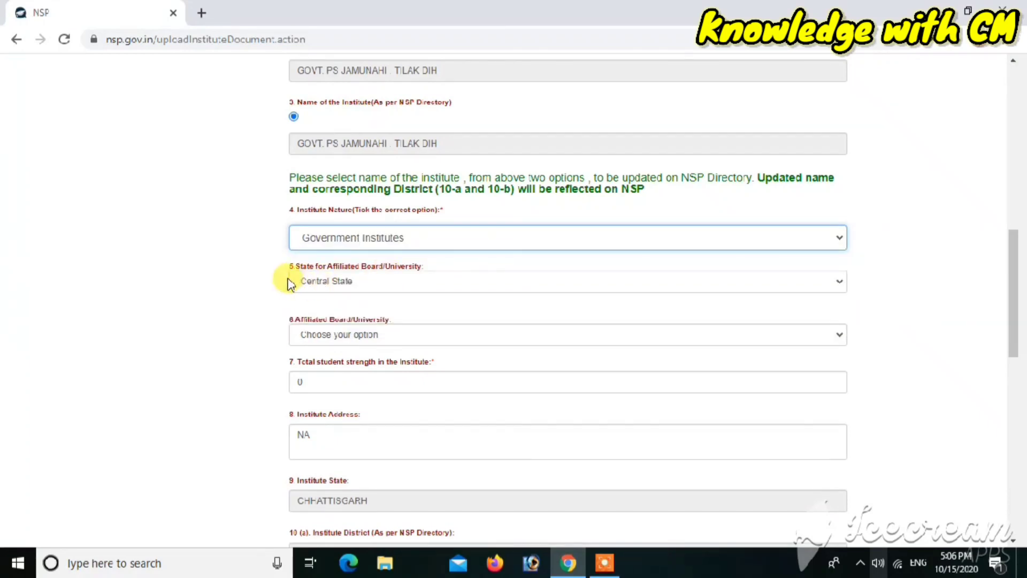
click(405, 282)
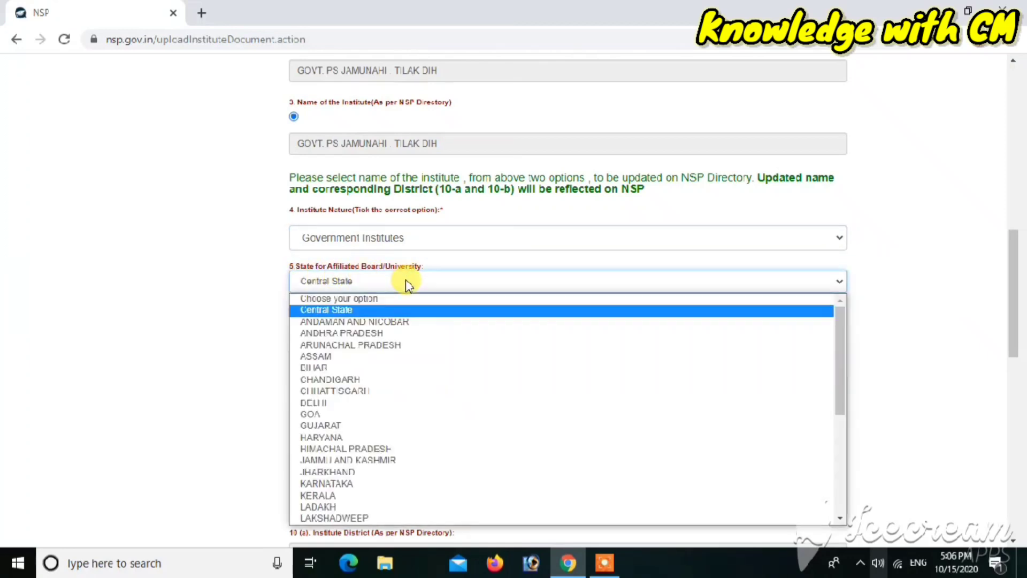
click(336, 391)
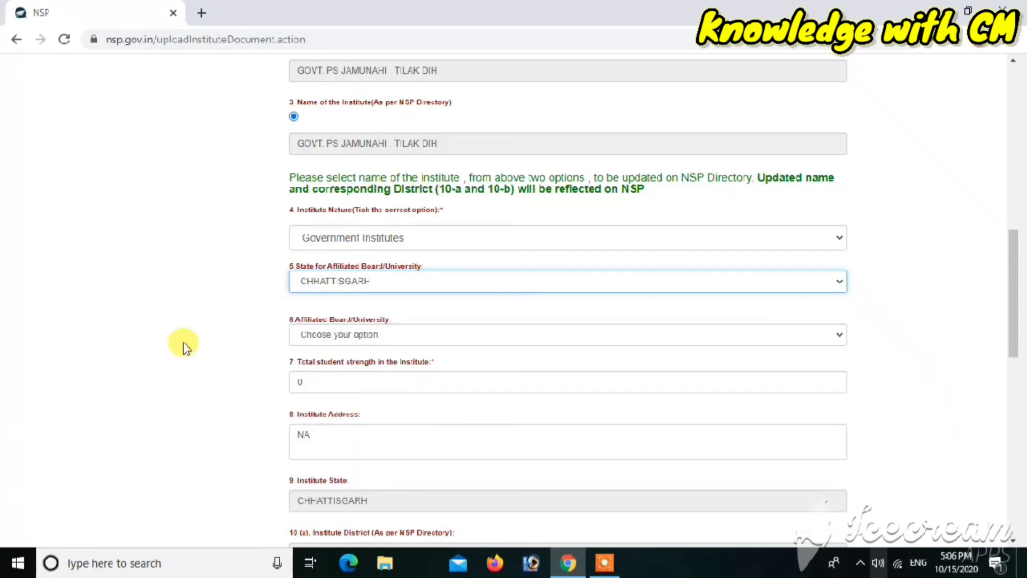
click(329, 341)
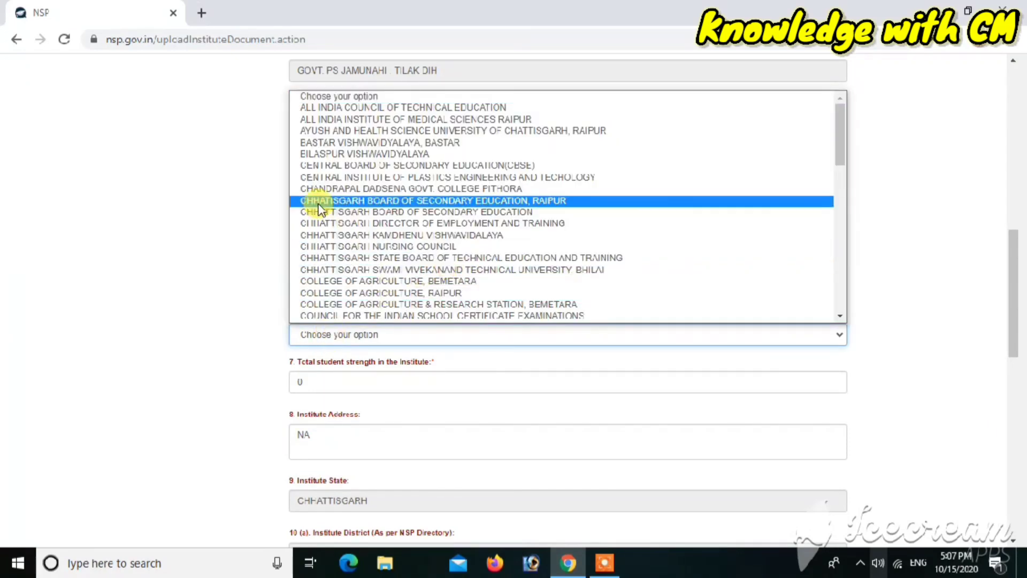
click(350, 202)
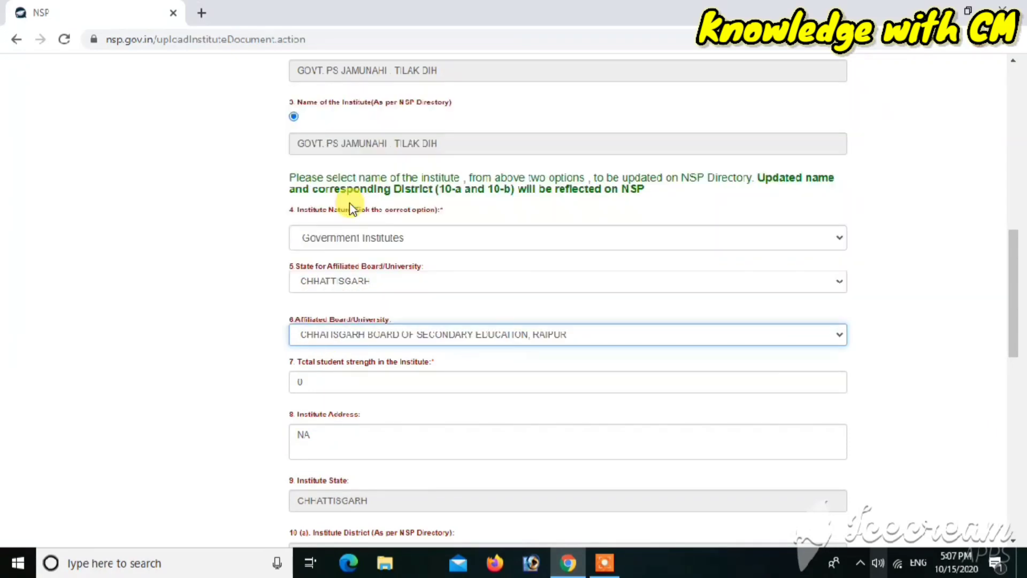
Step: Replace the total student strength of 0 with 43
click(314, 384)
key(BackSpace)
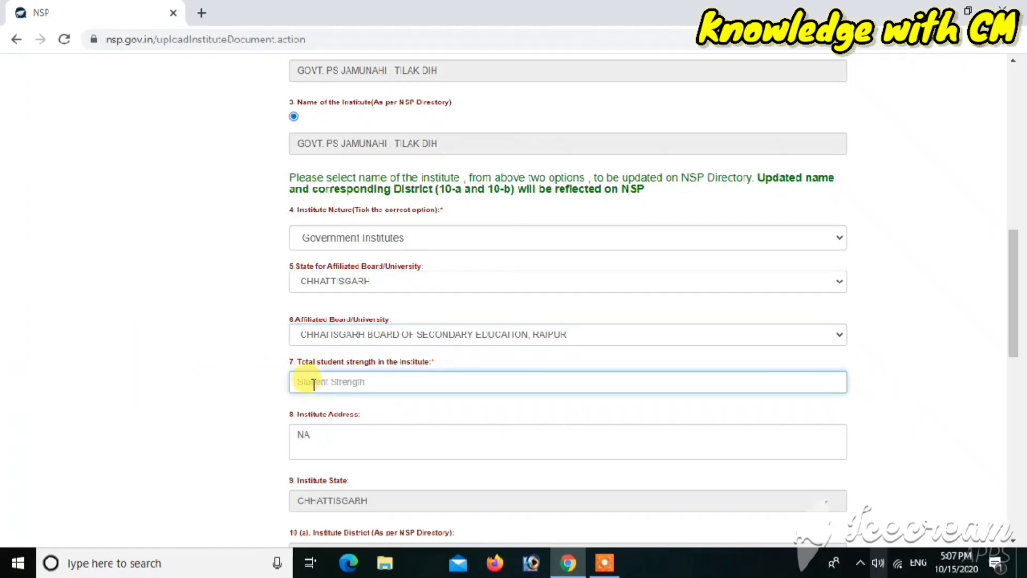
text(43)
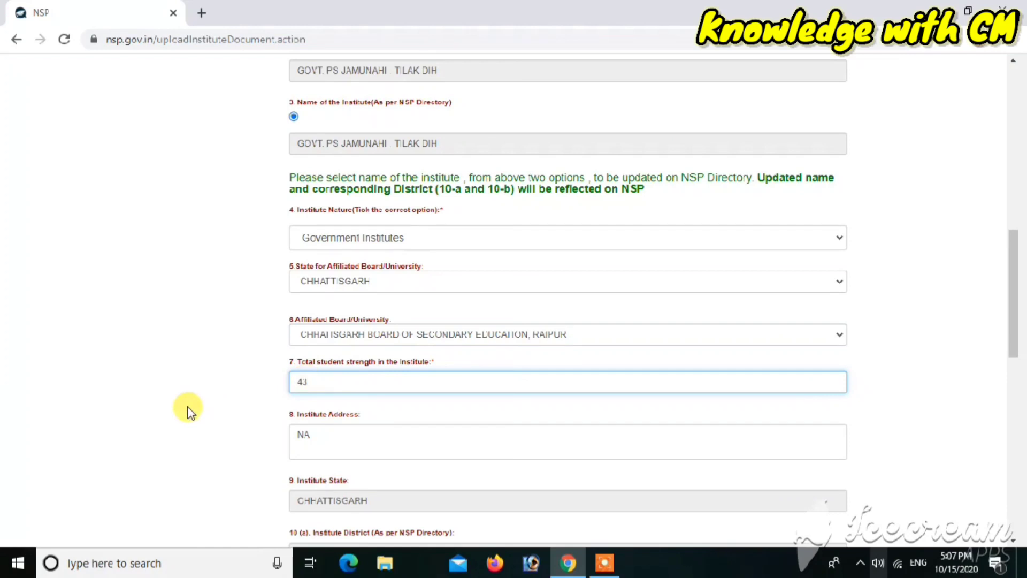
click(190, 411)
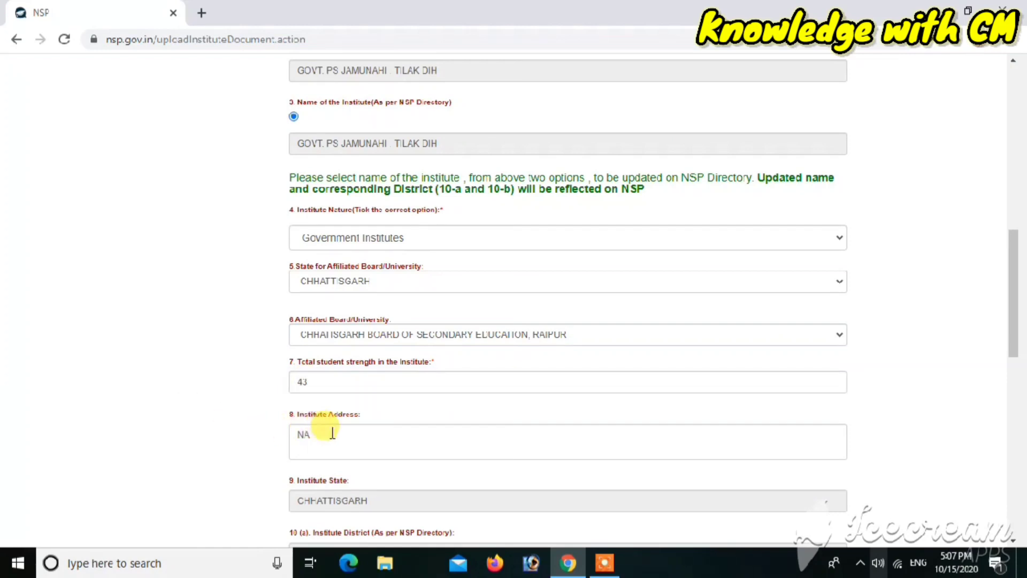
click(332, 433)
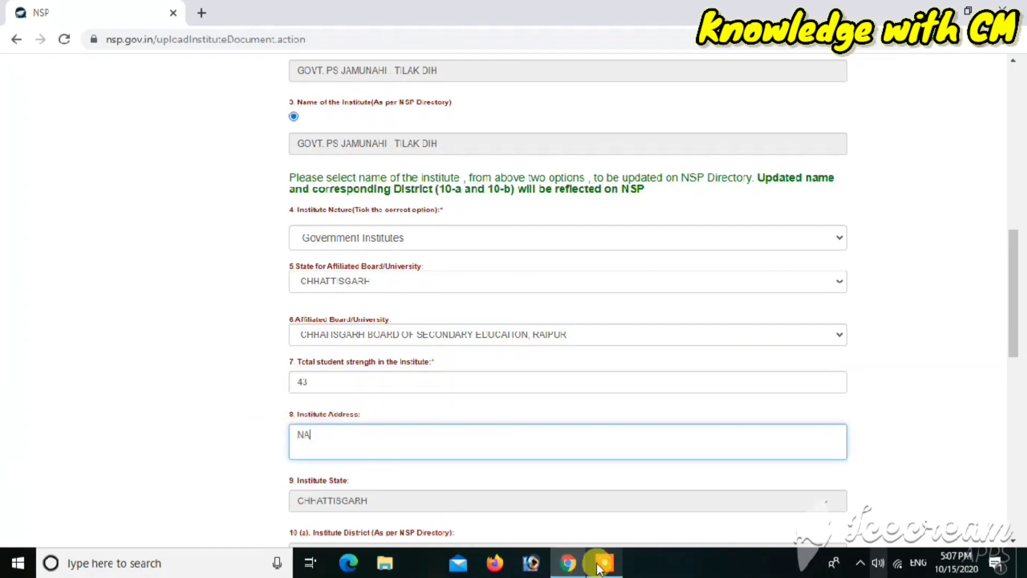
Step: Enter the institute's address
mouse_move(599, 567)
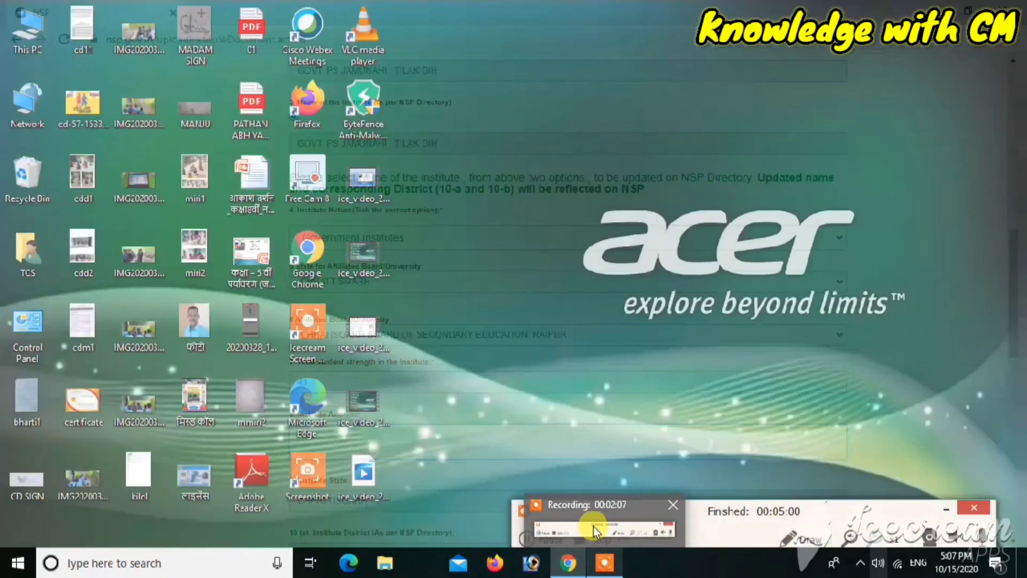
click(593, 525)
click(538, 538)
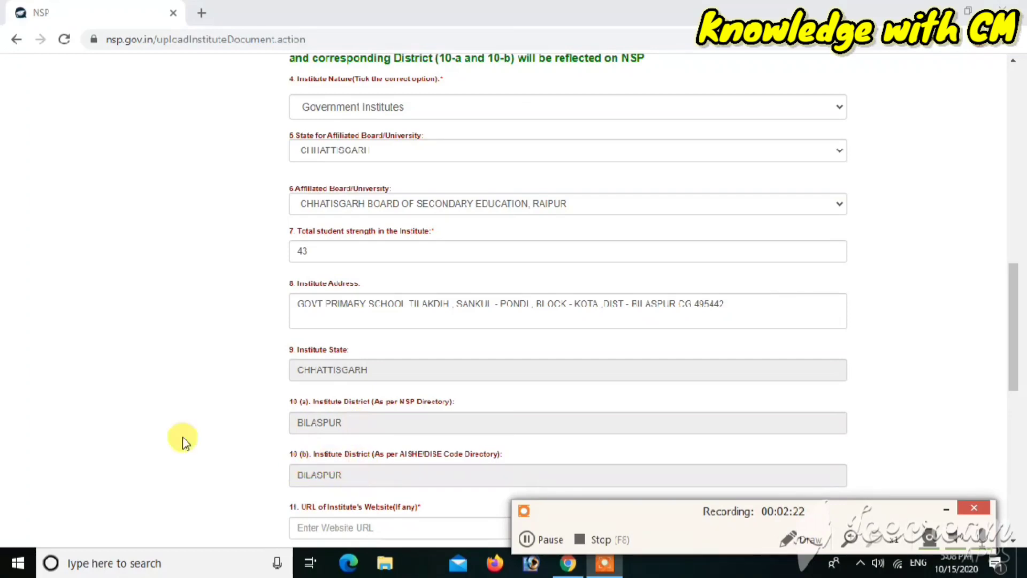
Step: Fill in the head of institution and nodal officer names and contact details, both as Asst. Teacher
scroll(182, 437, down, 2)
scroll(181, 437, down, 2)
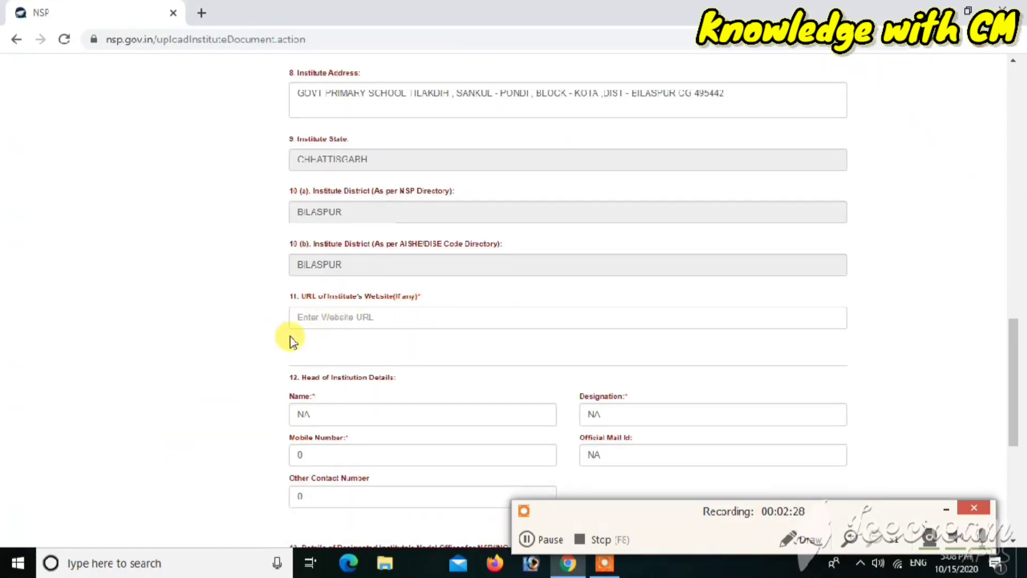
scroll(243, 354, down, 1)
scroll(241, 355, down, 2)
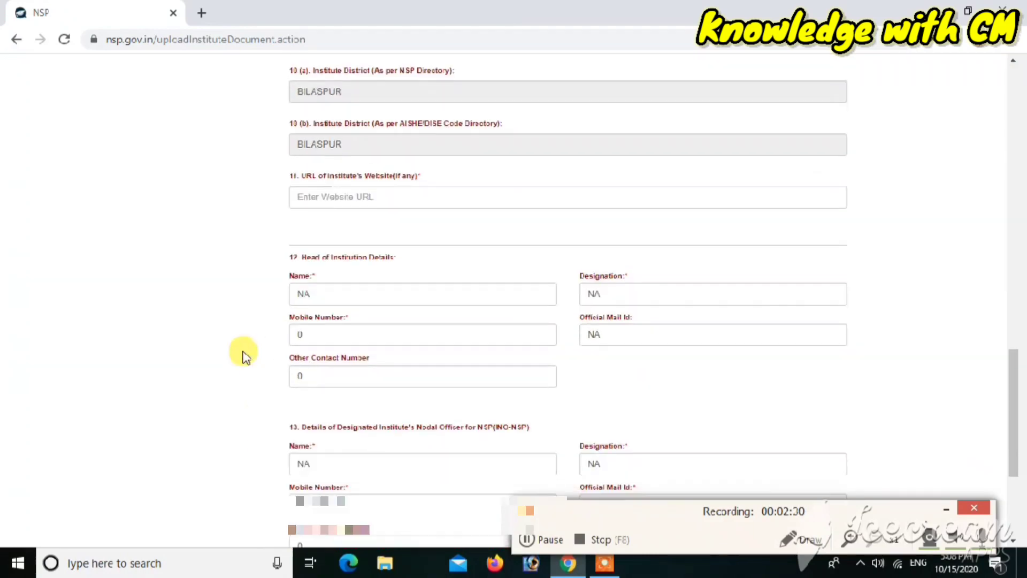
click(317, 299)
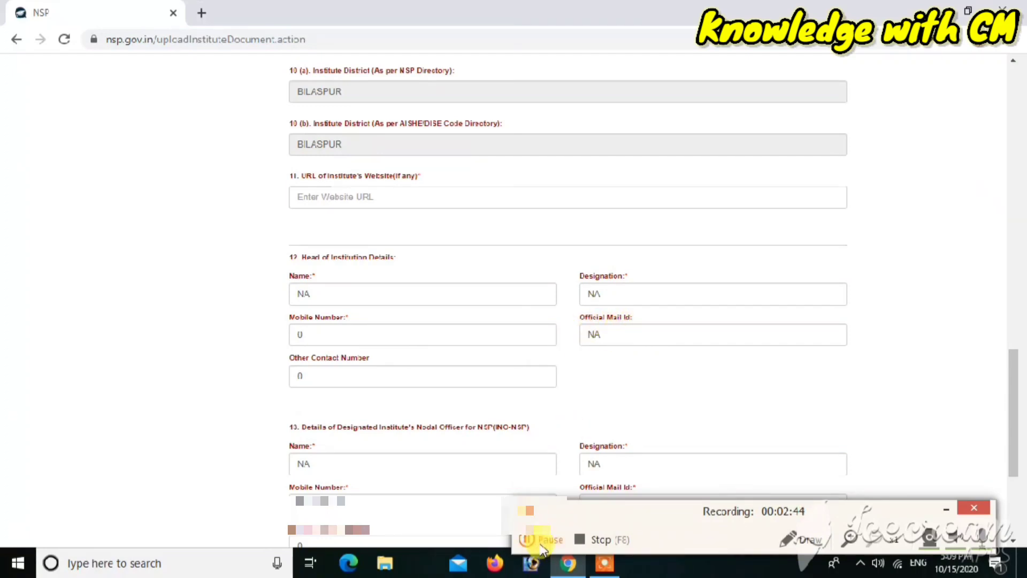
click(540, 542)
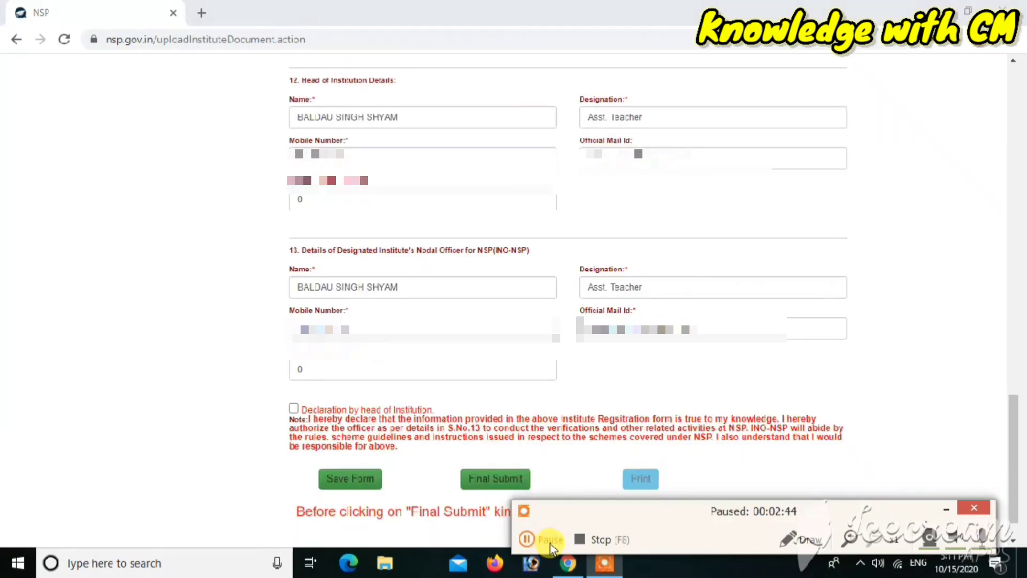
click(549, 544)
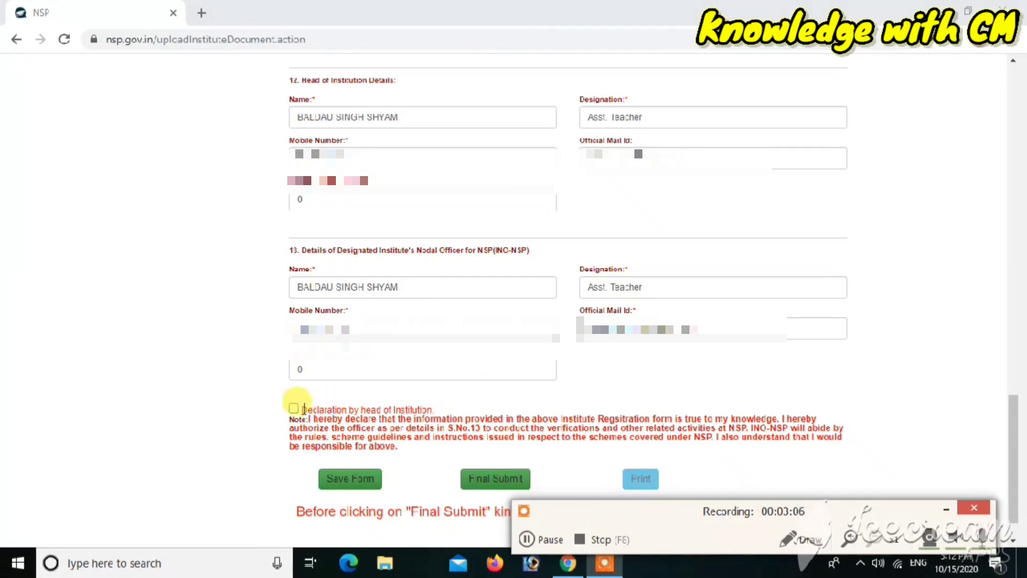
Step: Tick 'Declaration by head of Institution' and save the form
click(294, 409)
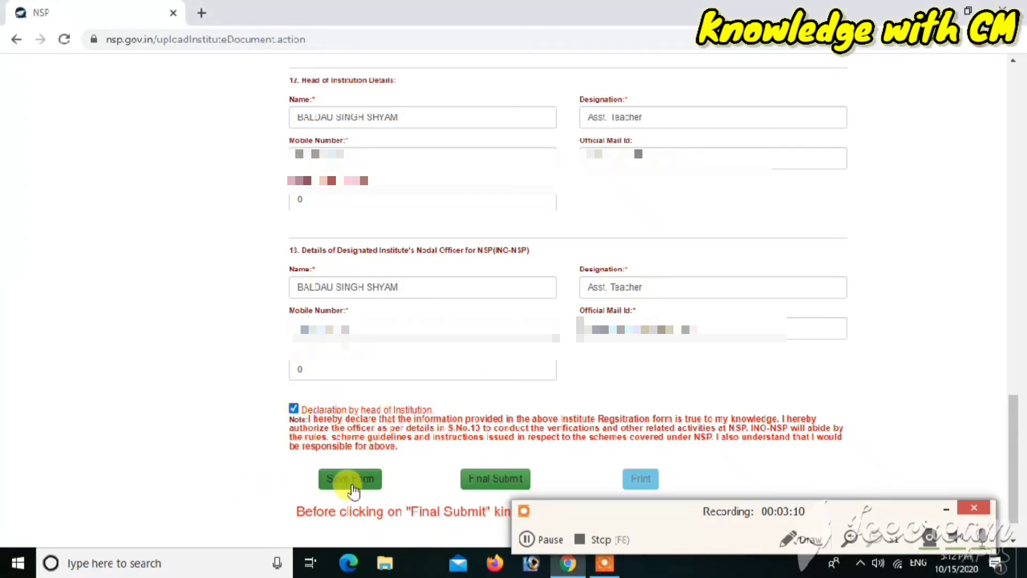
click(351, 480)
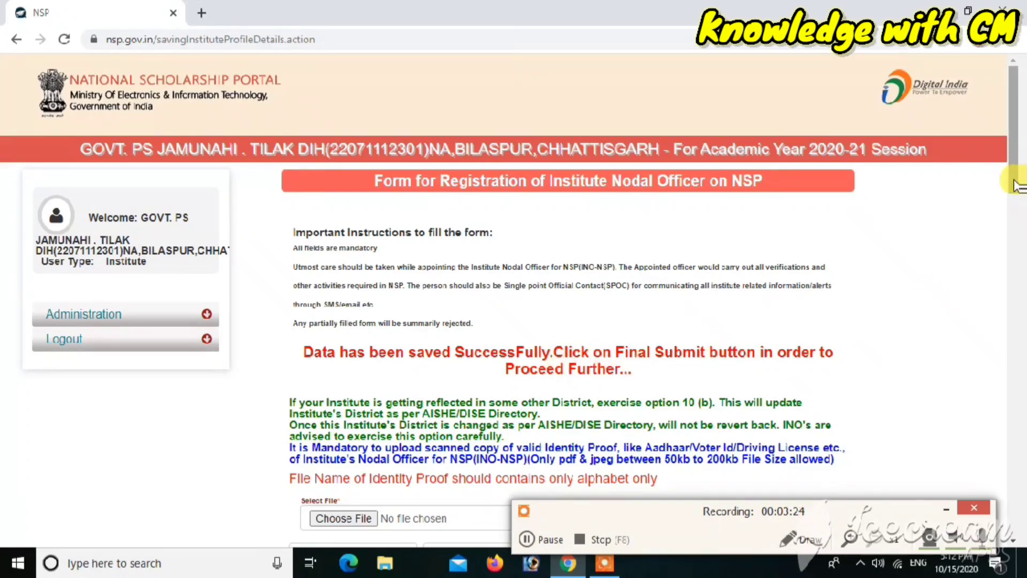
Step: After the declaration warning, tick the declaration checkbox and confirm Final Submit of the saved registration form
drag(1016, 184, 984, 535)
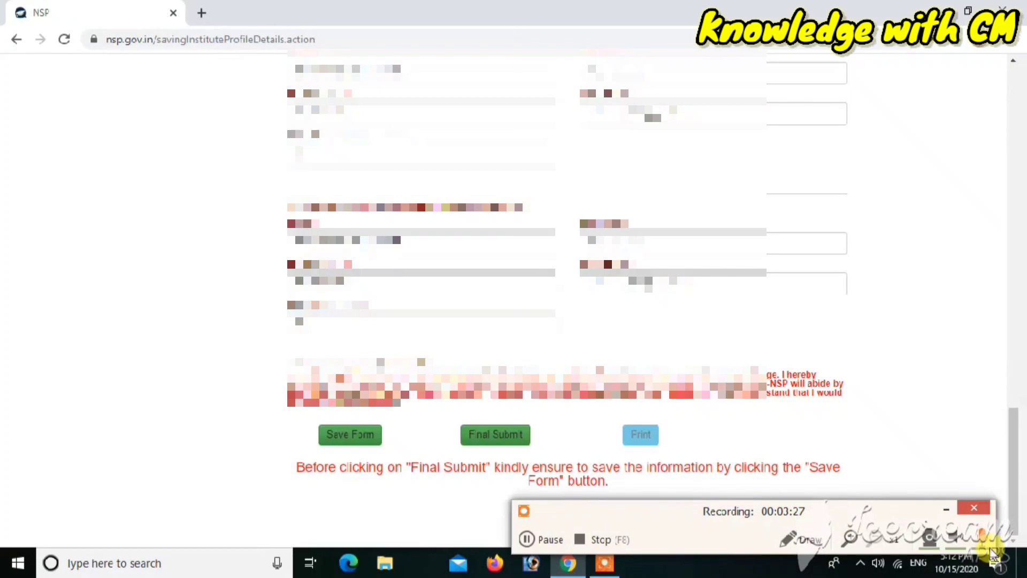
click(495, 435)
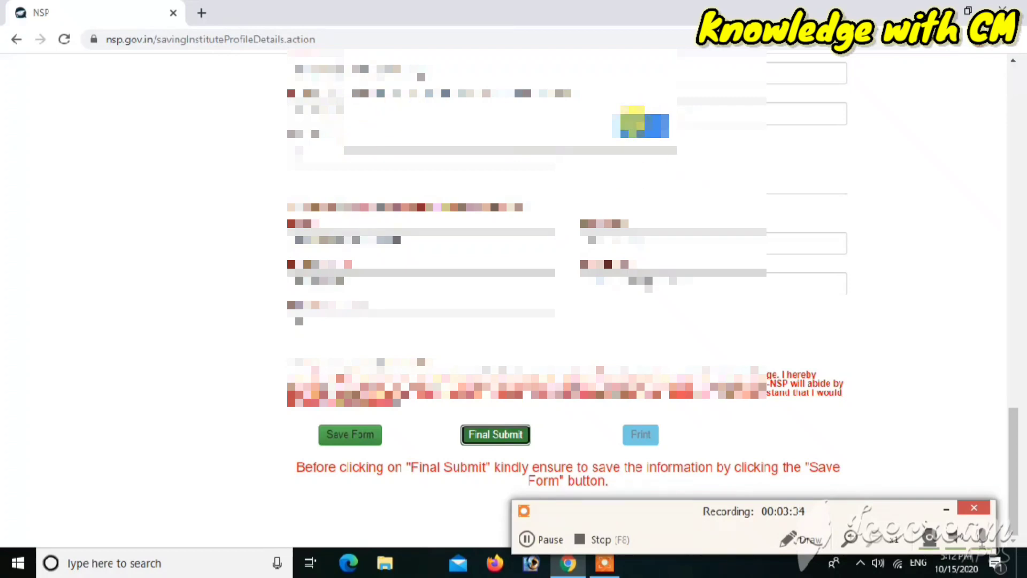
click(633, 119)
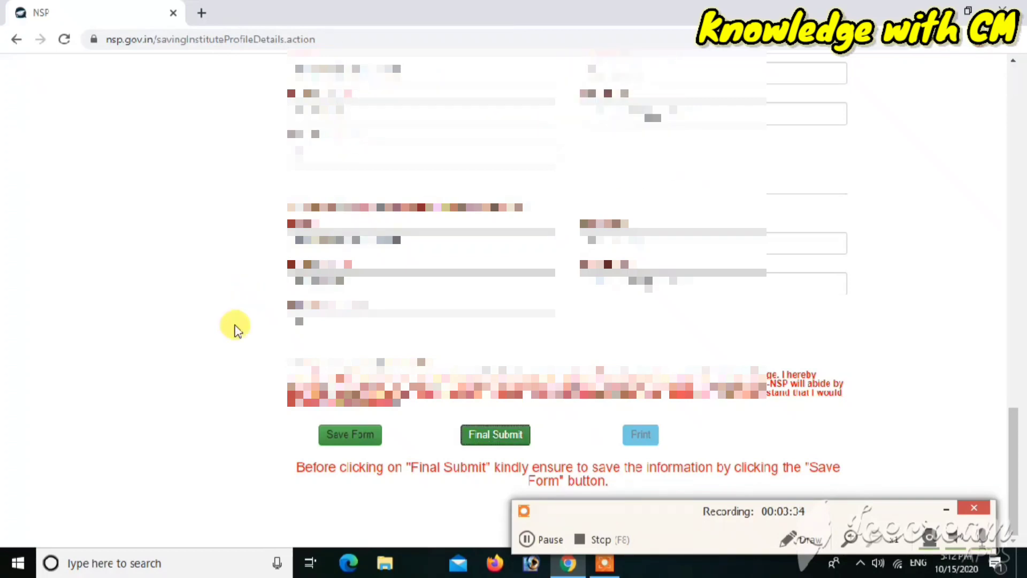
click(291, 362)
click(484, 437)
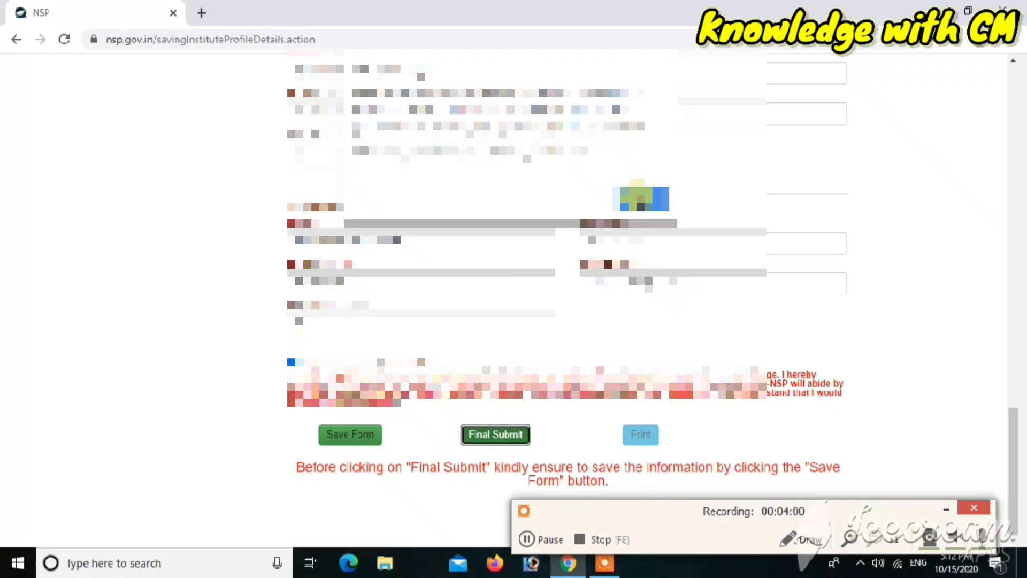
click(640, 200)
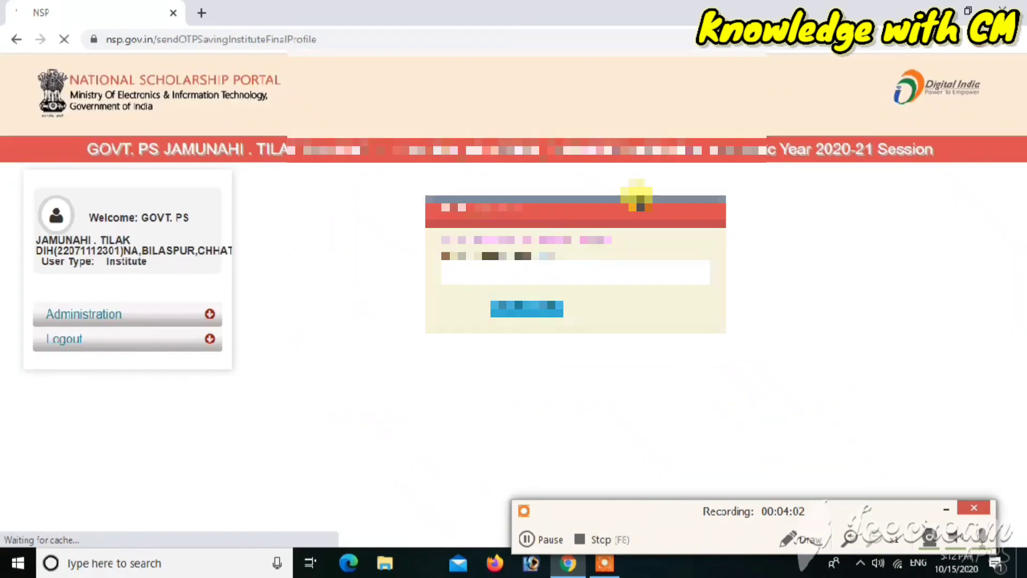
Step: Enter the 5-digit OTP received by SMS and confirm it to complete the submission
click(491, 283)
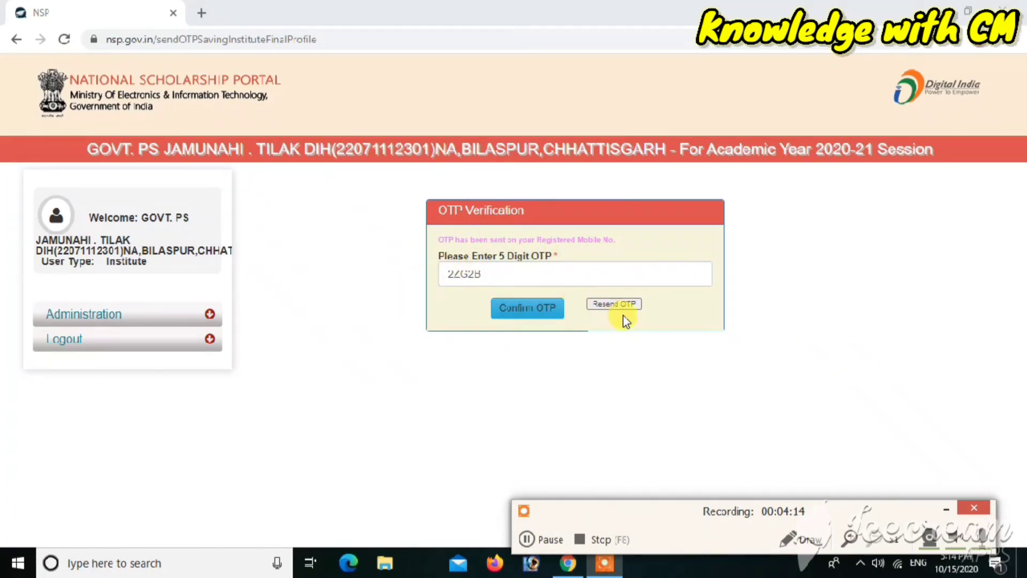
click(510, 311)
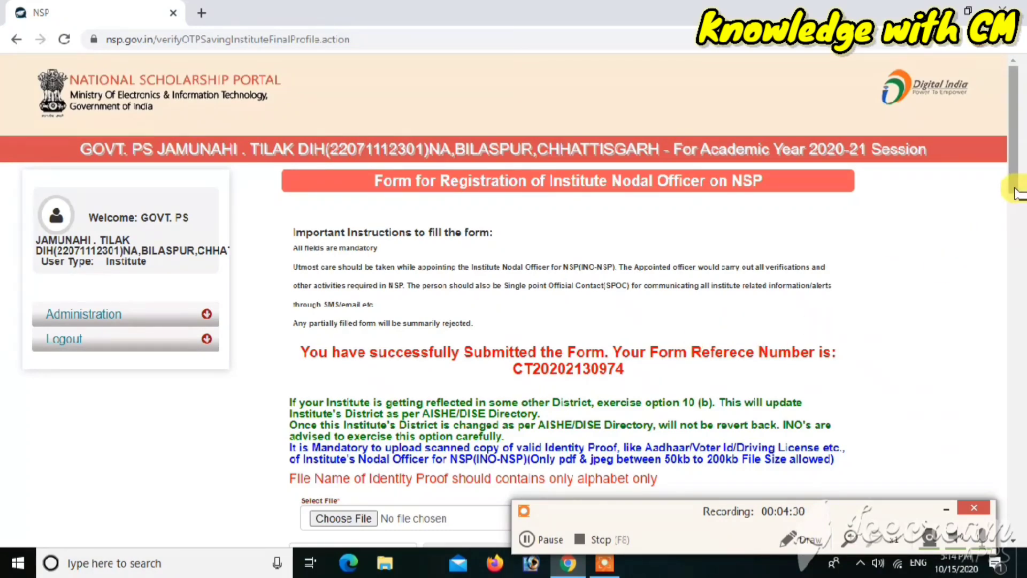
Step: Open the submitted Institute Nodal Officer form's print page (instituteFormPrint) using Print at the bottom
click(543, 539)
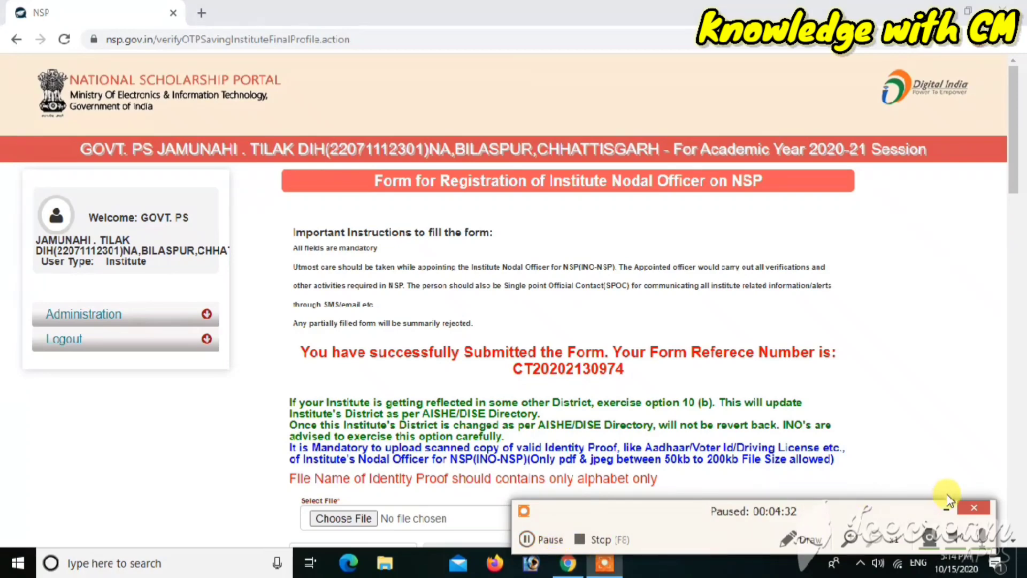
click(947, 505)
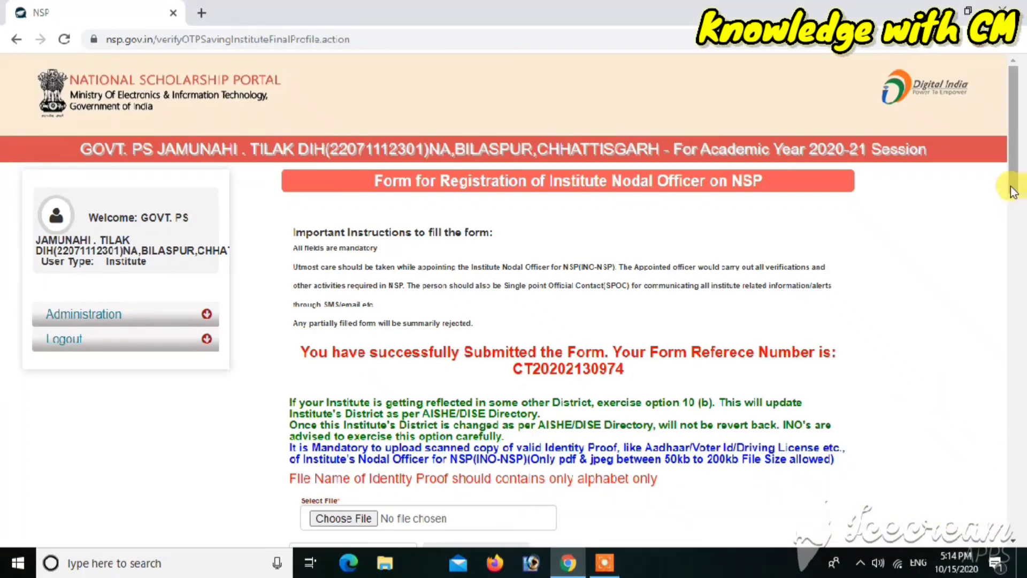
drag(1011, 190, 998, 530)
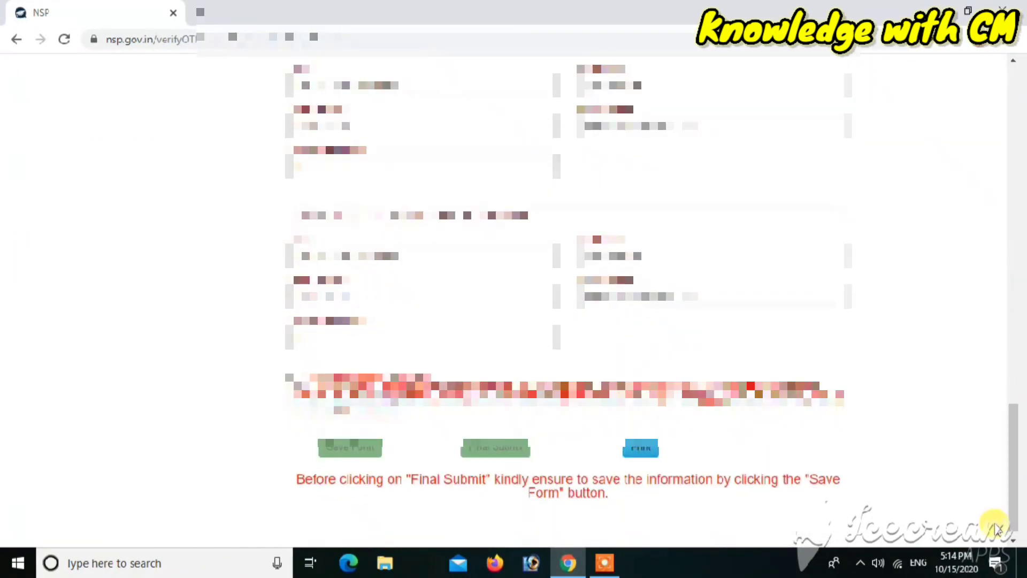
click(648, 448)
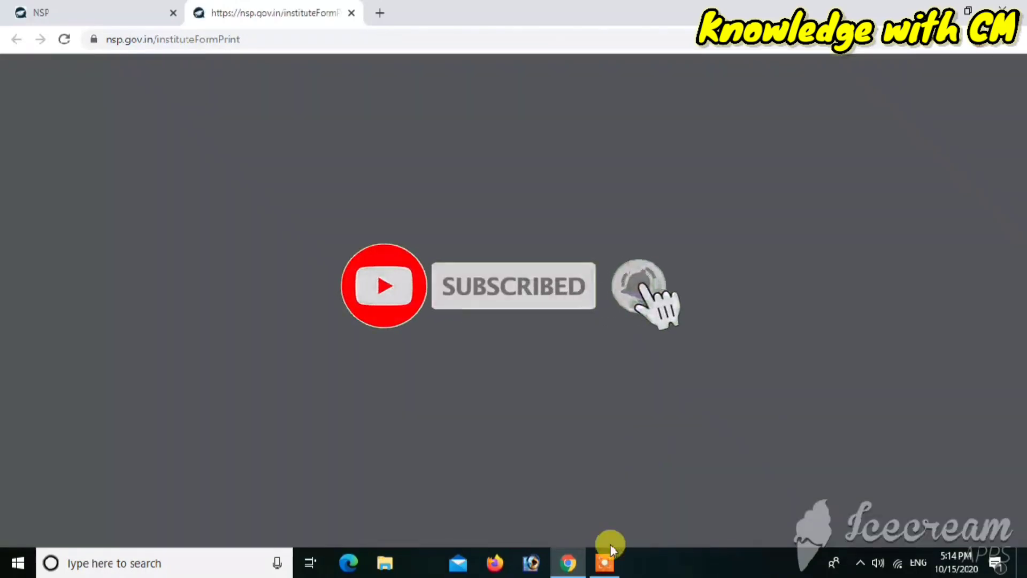
click(603, 560)
click(548, 541)
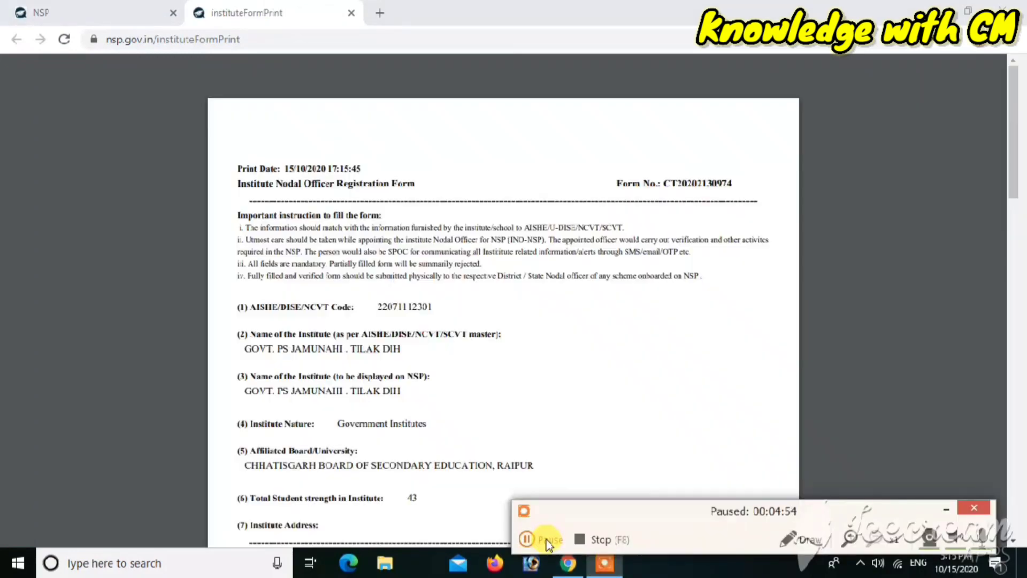
click(548, 542)
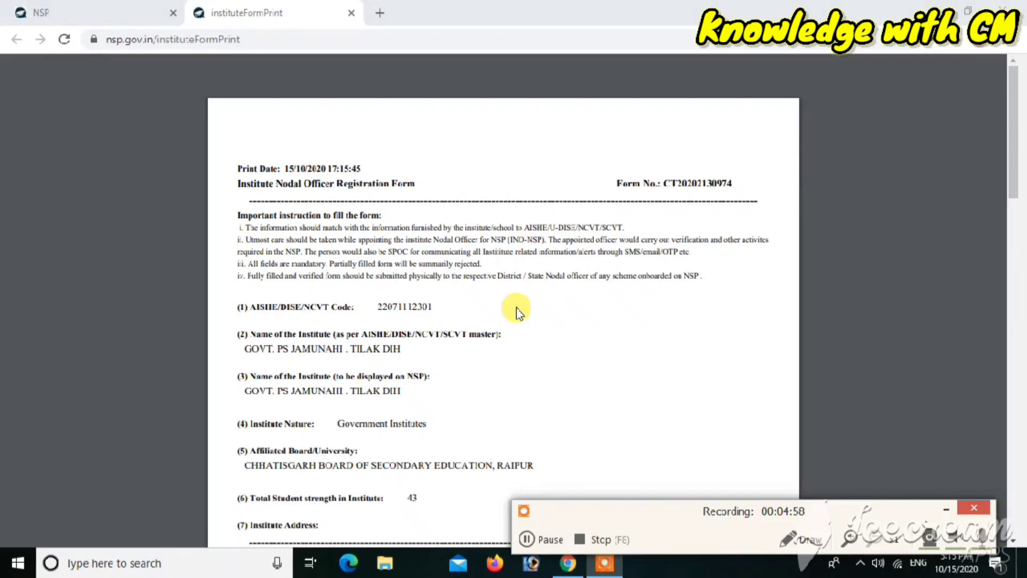
scroll(612, 331, down, 1)
scroll(611, 331, down, 5)
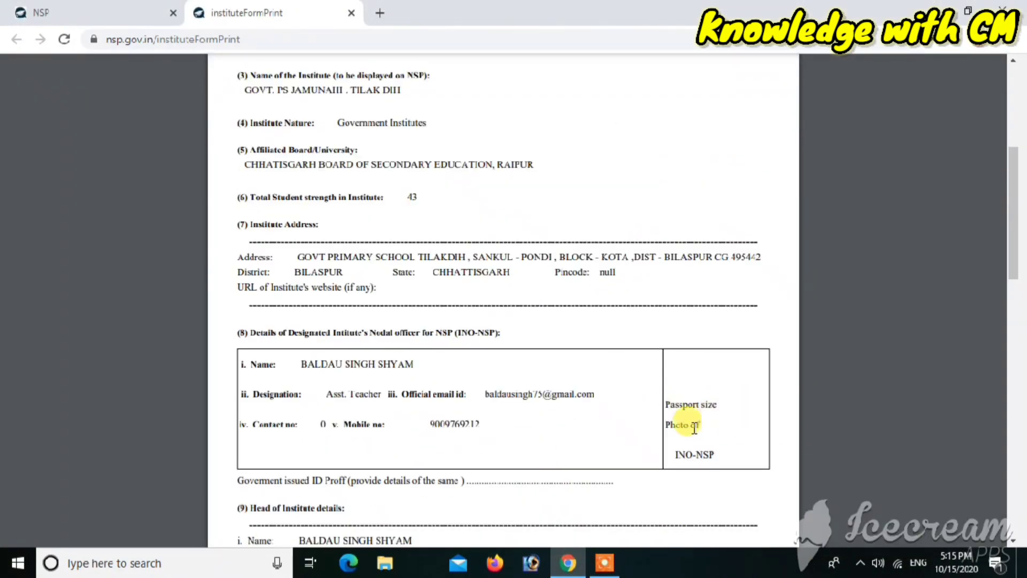
scroll(694, 427, down, 7)
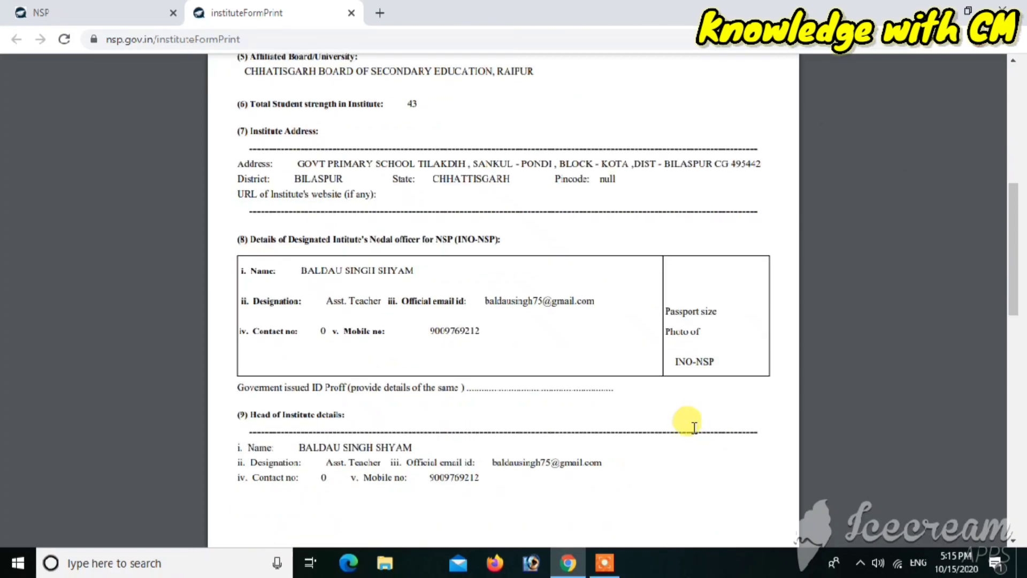
scroll(695, 428, down, 2)
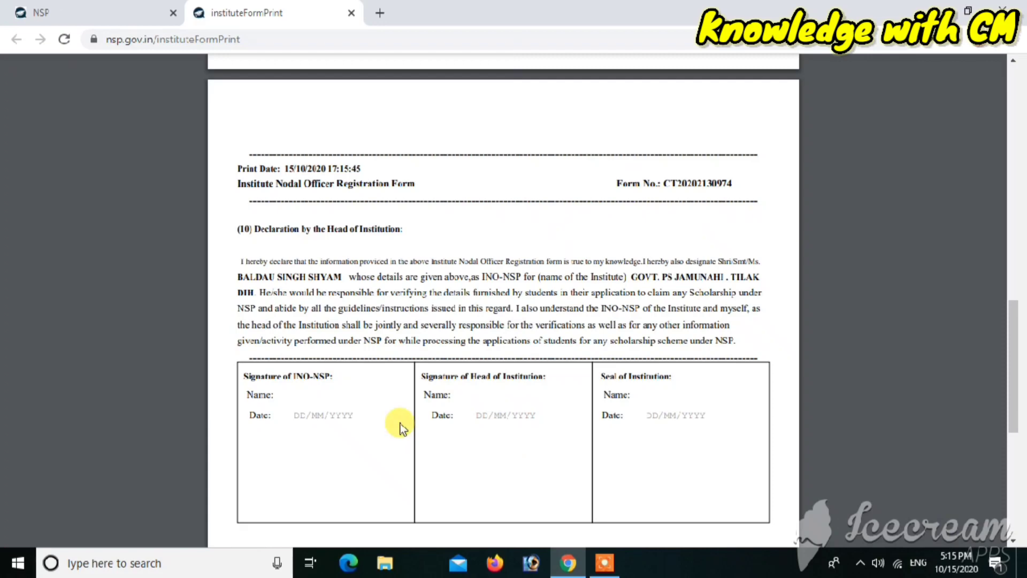
scroll(400, 422, down, 3)
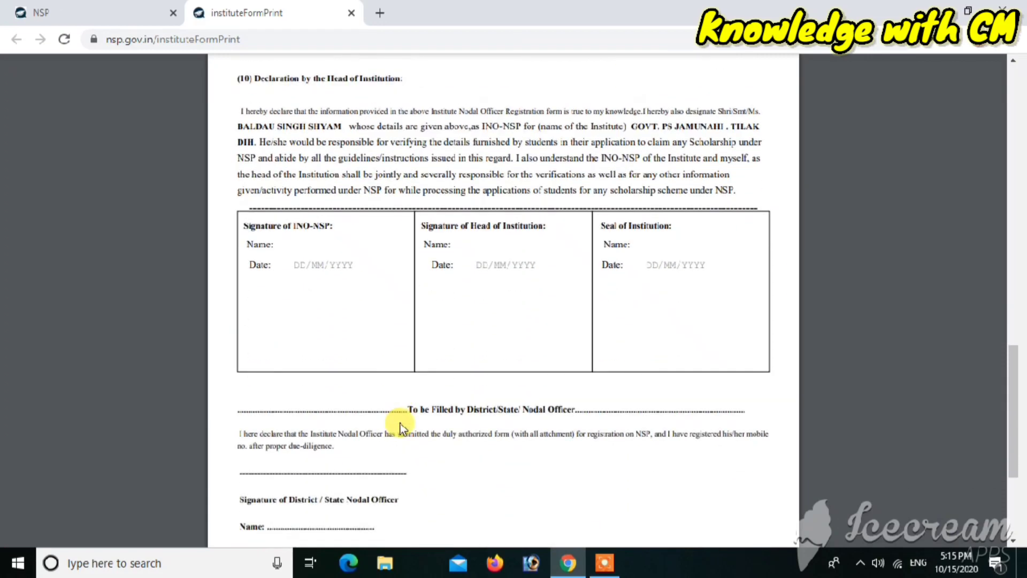
scroll(400, 423, down, 2)
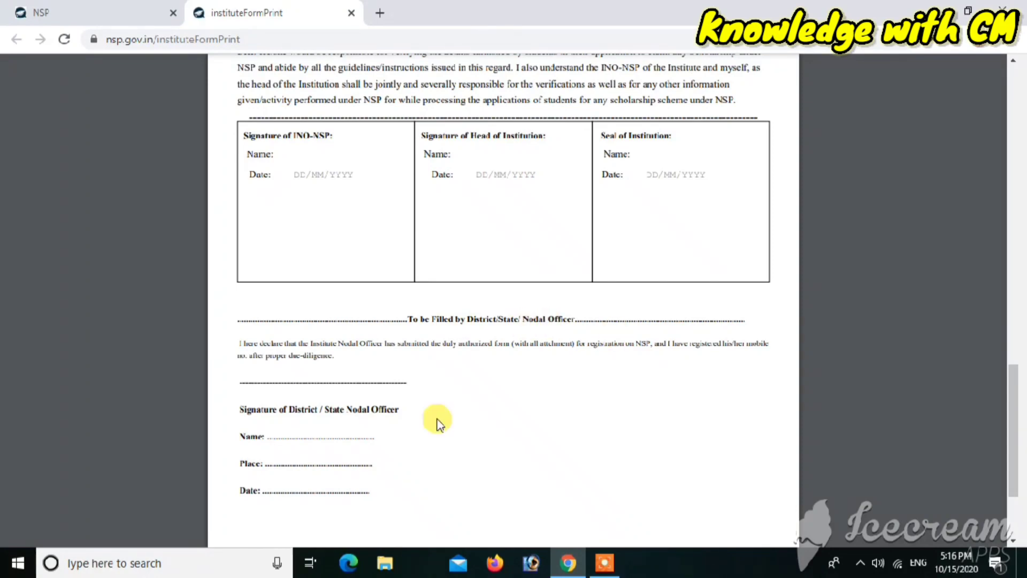
scroll(437, 423, down, 3)
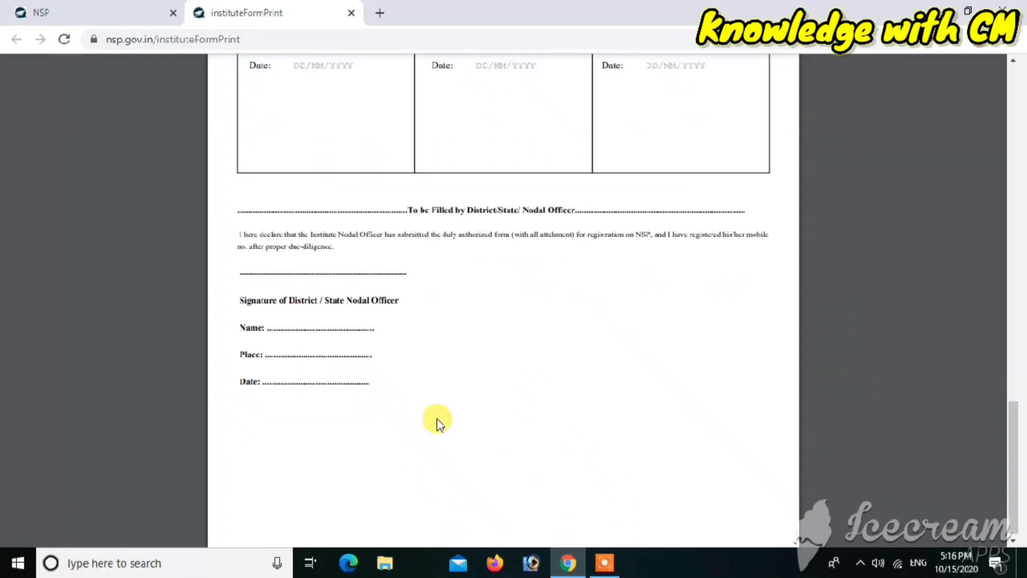
scroll(437, 423, up, 6)
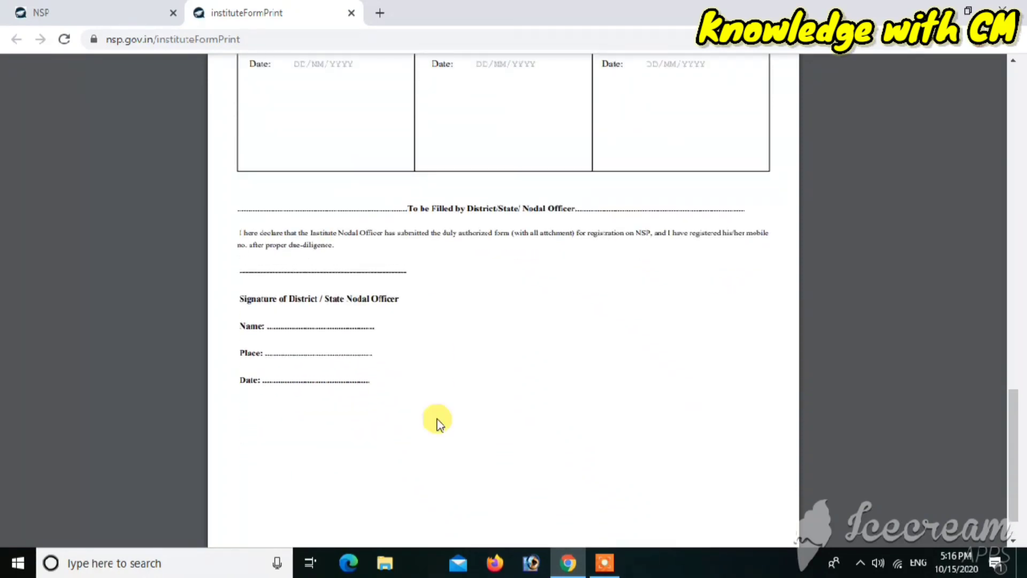
scroll(437, 422, up, 10)
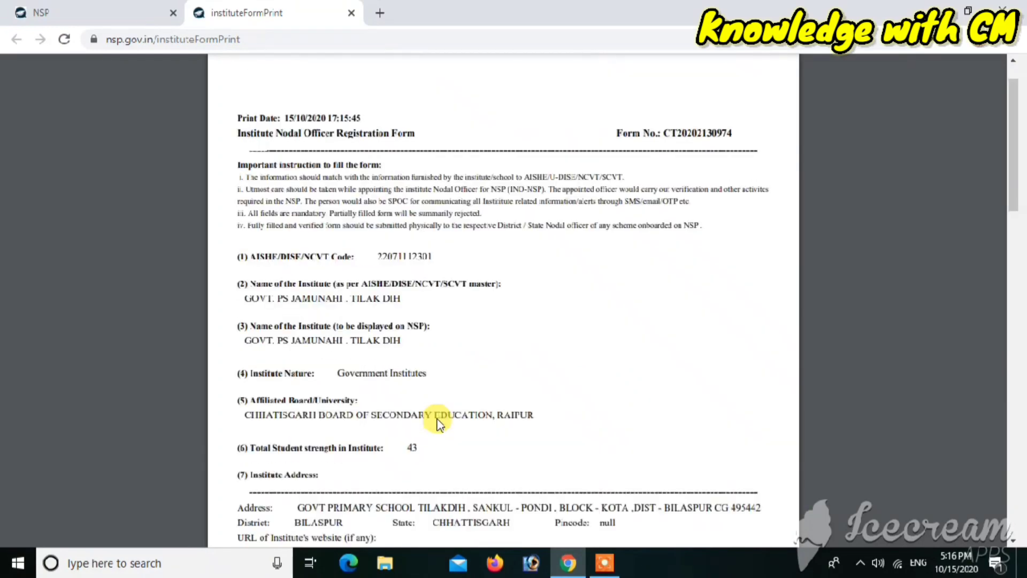
scroll(437, 423, up, 1)
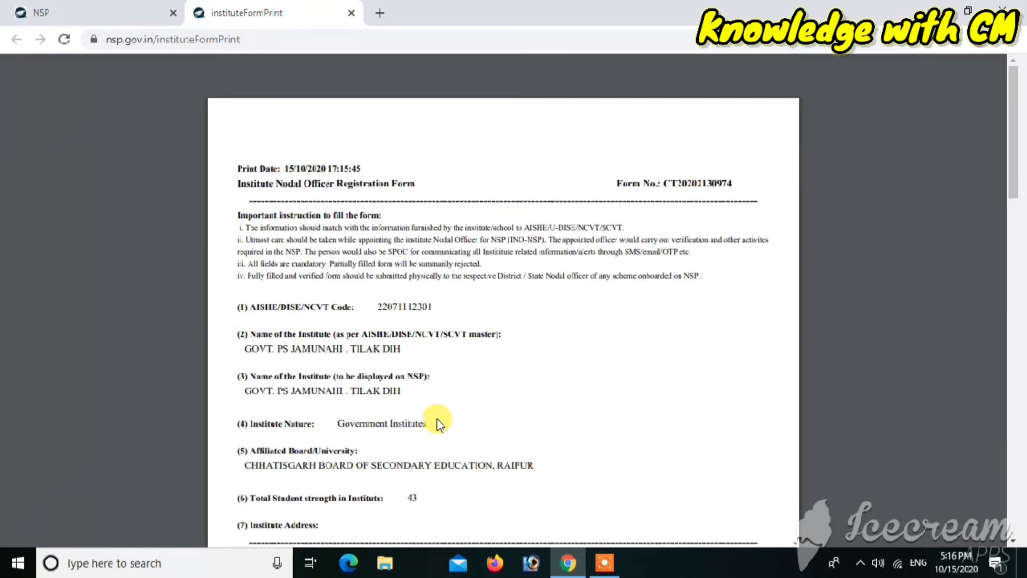